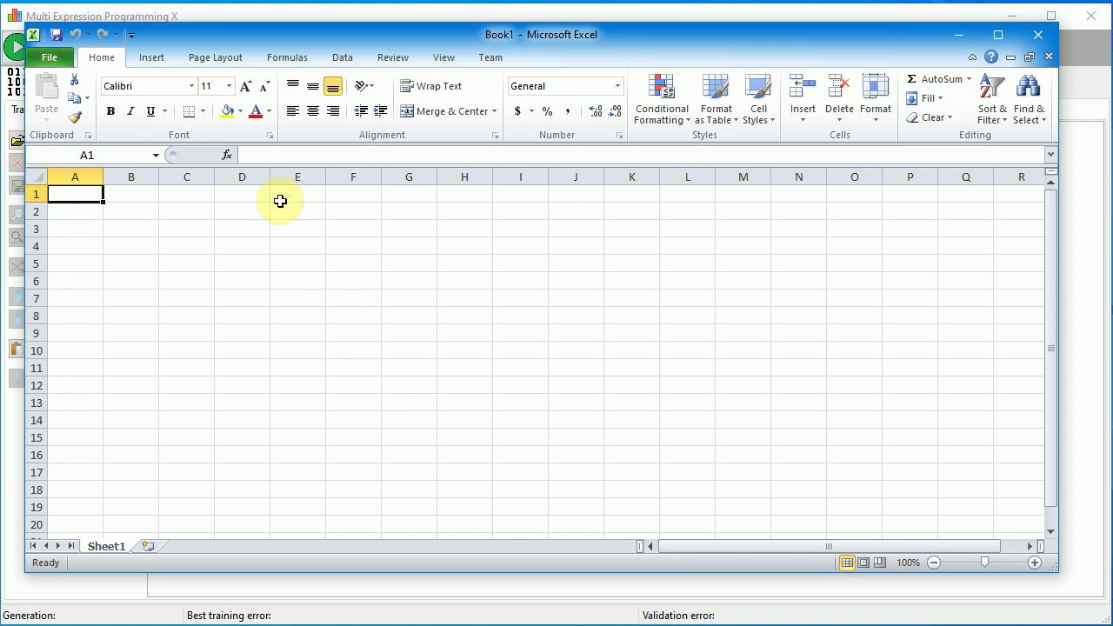
# Enter =RAND() in cell A1 and fill it across and down to cover A1:H10.
pyautogui.click(278, 157)
pyautogui.write('=R')
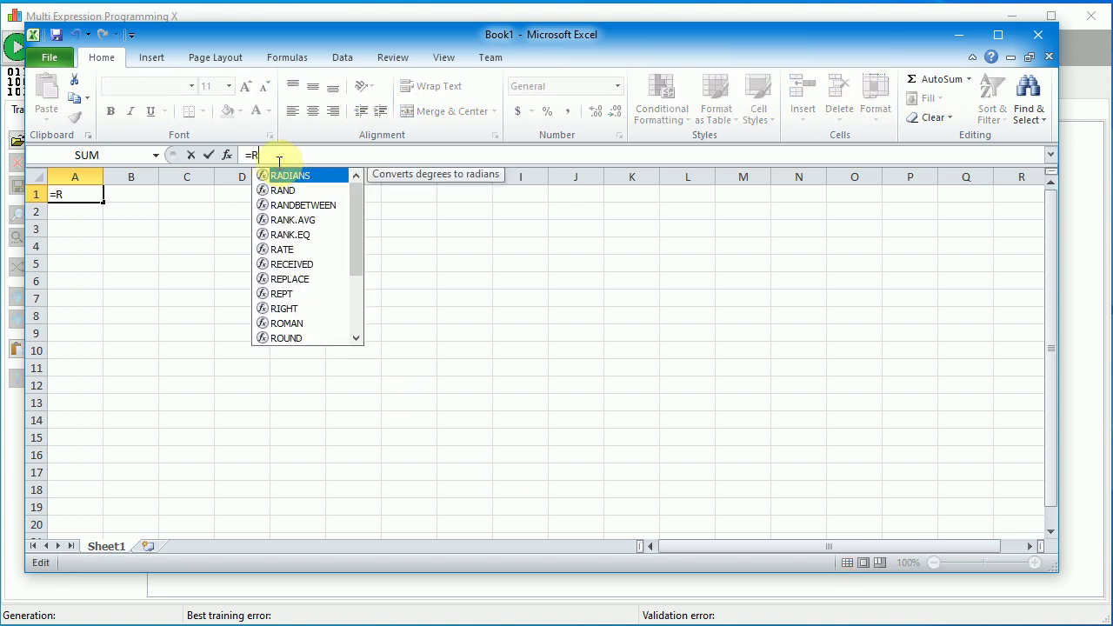
pyautogui.write('AND()')
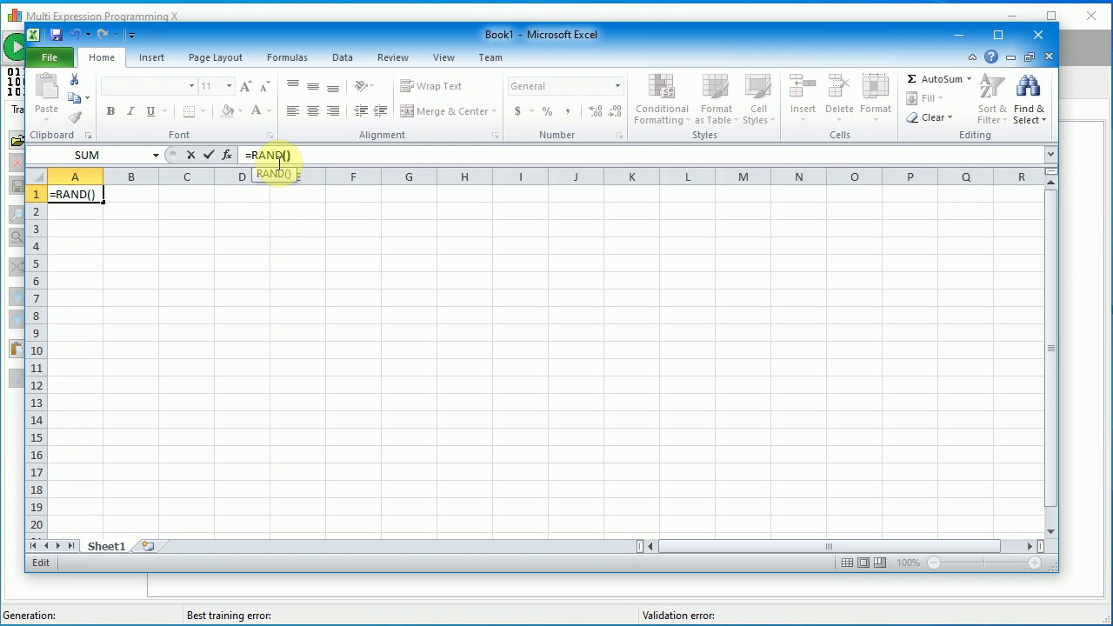
pyautogui.press('Return')
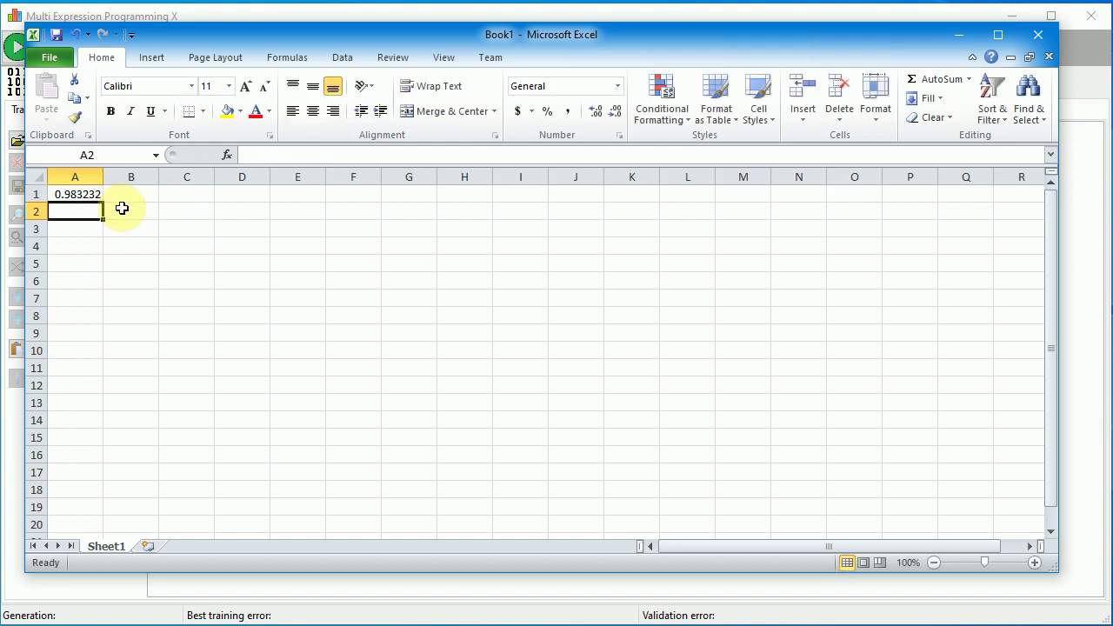
pyautogui.click(91, 195)
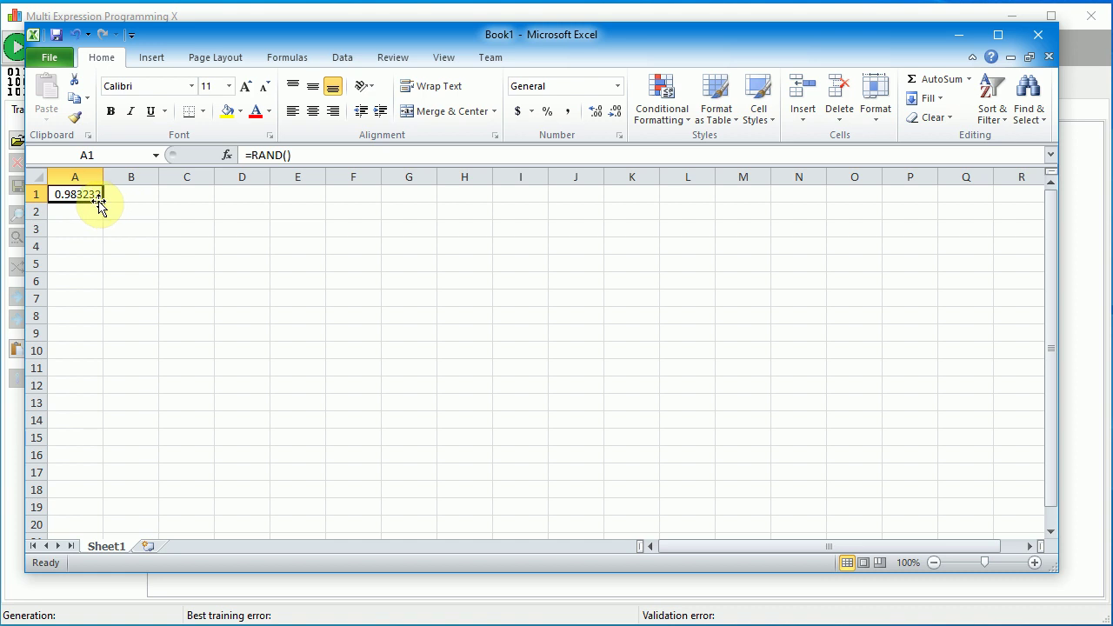
pyautogui.moveTo(102, 202); pyautogui.dragTo(486, 212)
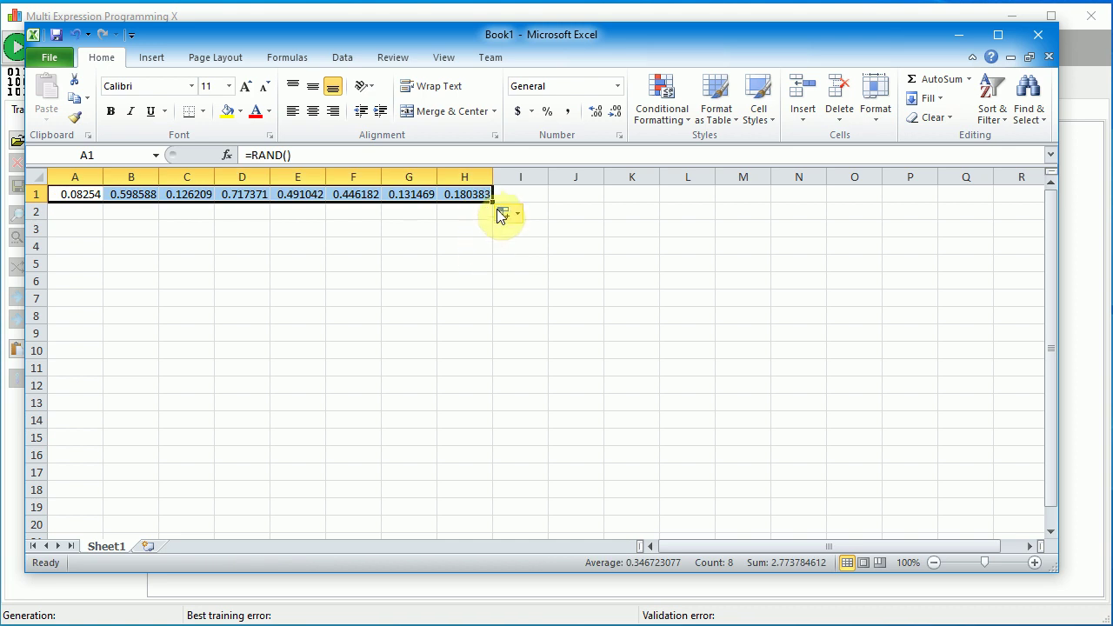
pyautogui.moveTo(491, 204); pyautogui.dragTo(505, 357)
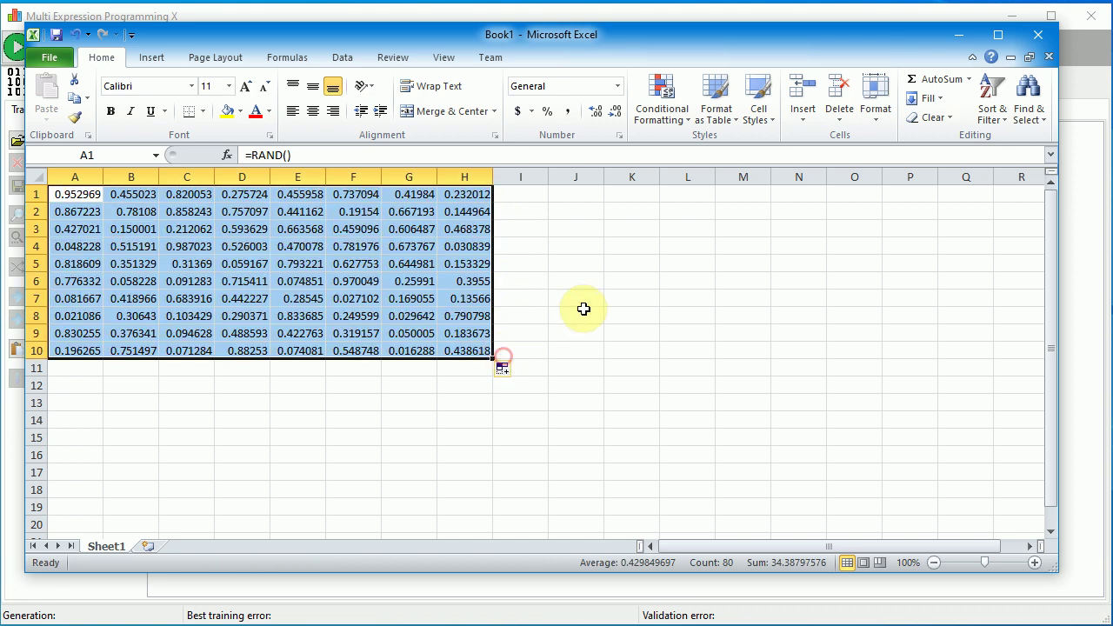
pyautogui.click(576, 266)
# Enter the formula =A1*E1+B1*G1 in cell I1 and fill it down to I10.
pyautogui.click(518, 196)
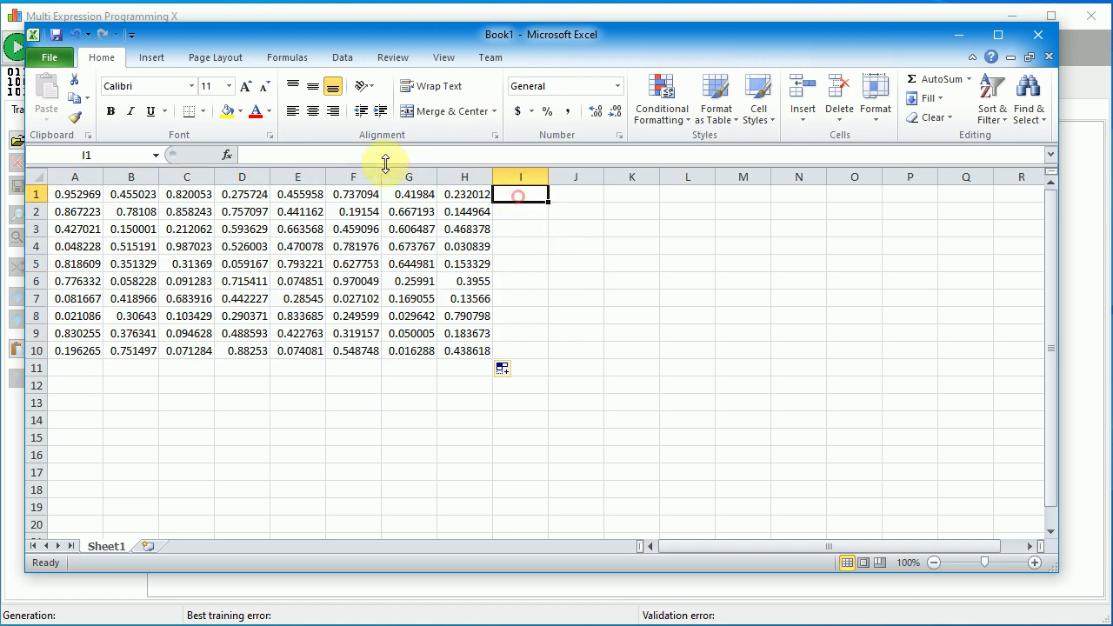
pyautogui.click(357, 154)
pyautogui.write('=')
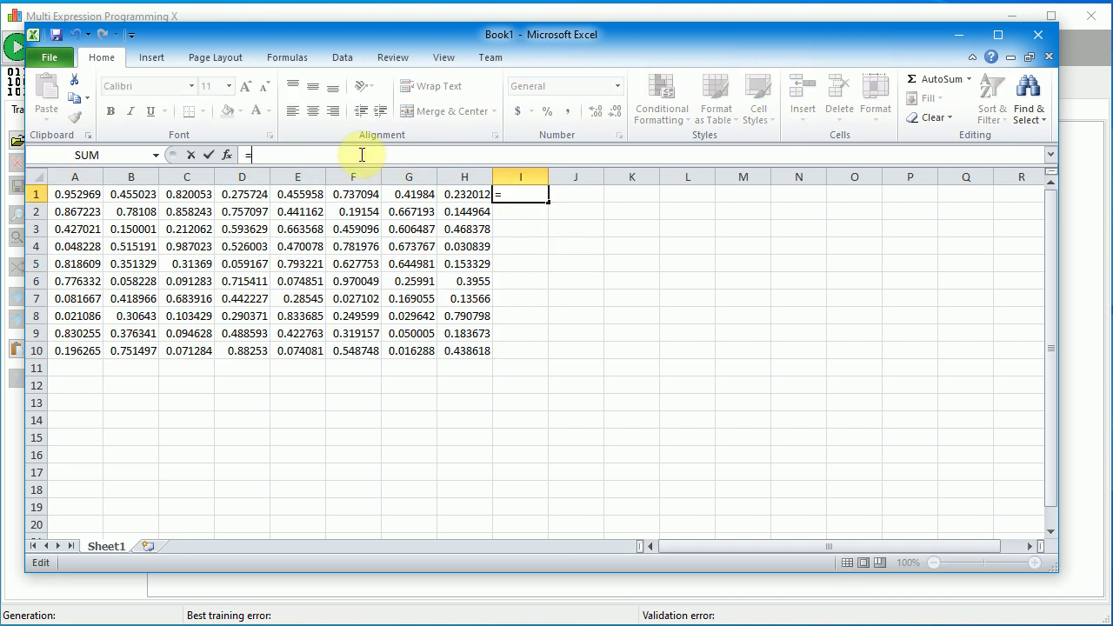
pyautogui.write('A1*E1')
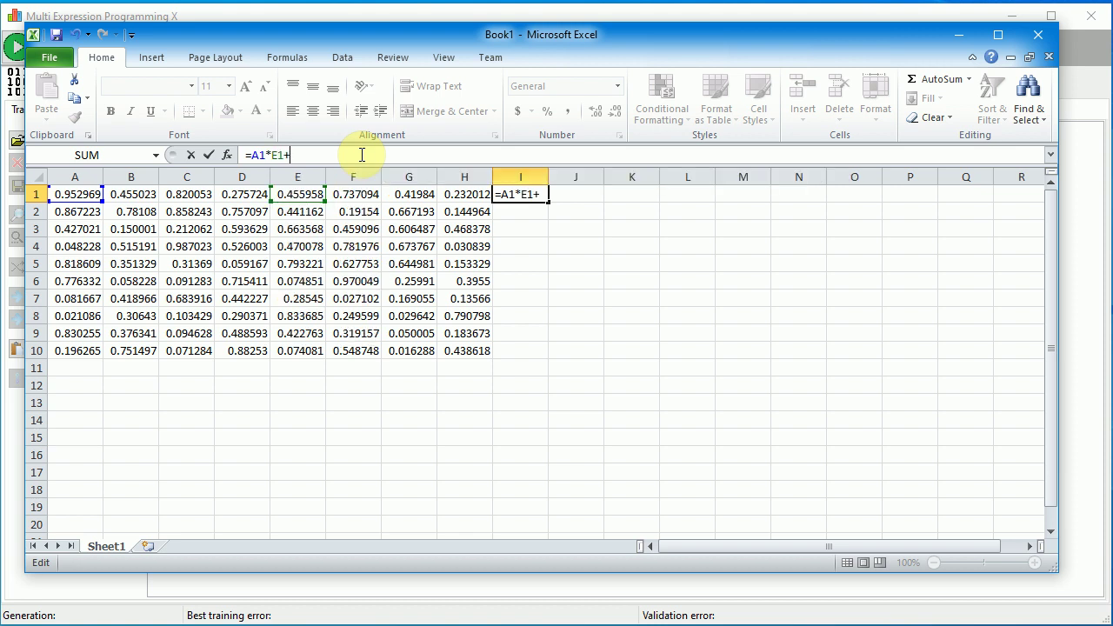
pyautogui.write('+B1*G1')
pyautogui.press('Return')
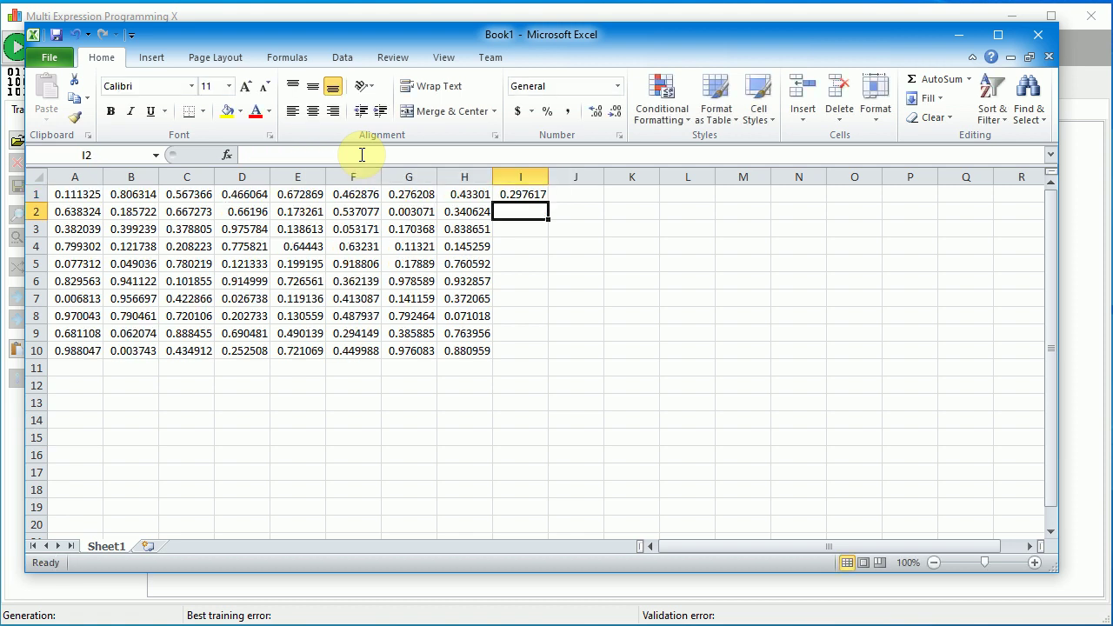
pyautogui.click(526, 194)
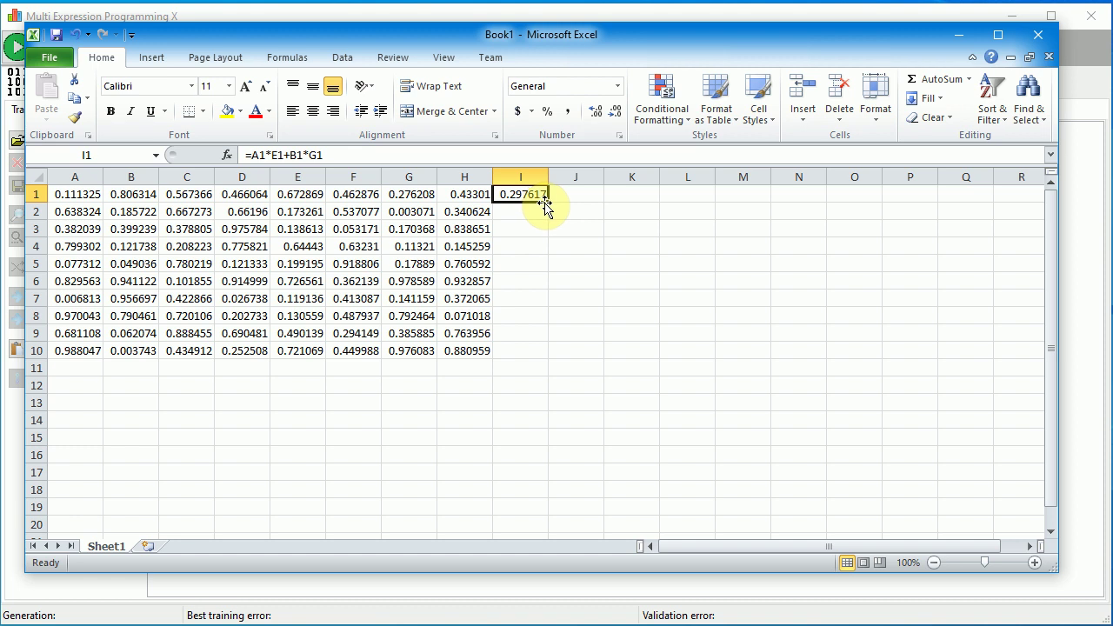
pyautogui.moveTo(548, 205); pyautogui.dragTo(564, 360)
# Enter the formula =A1*F1+B1*H1 in cell J1.
pyautogui.click(576, 196)
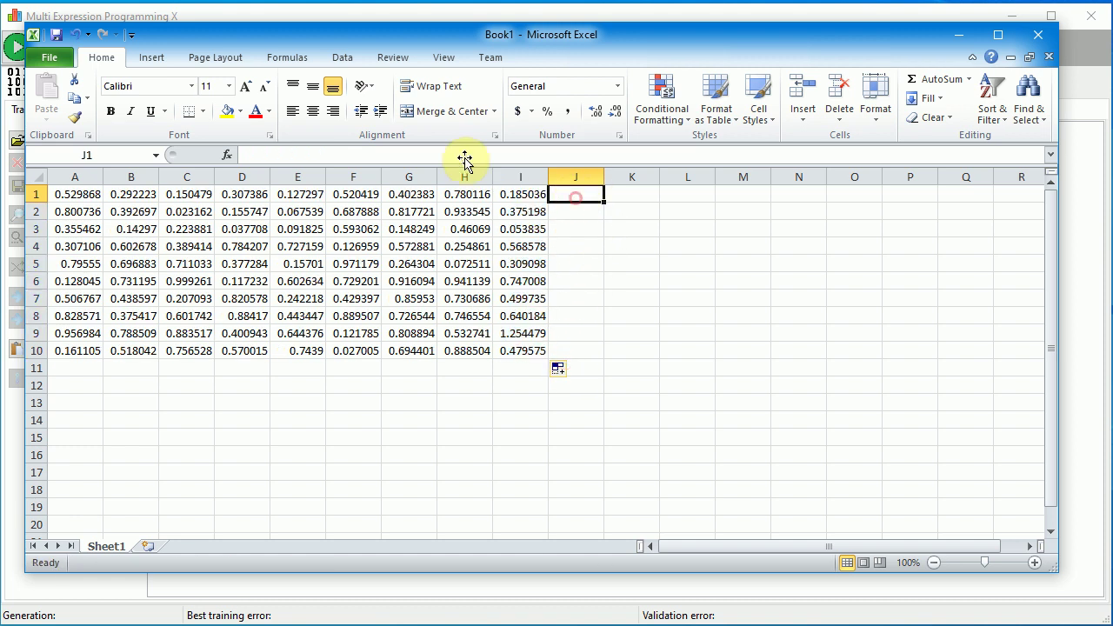
pyautogui.click(387, 152)
pyautogui.write('=')
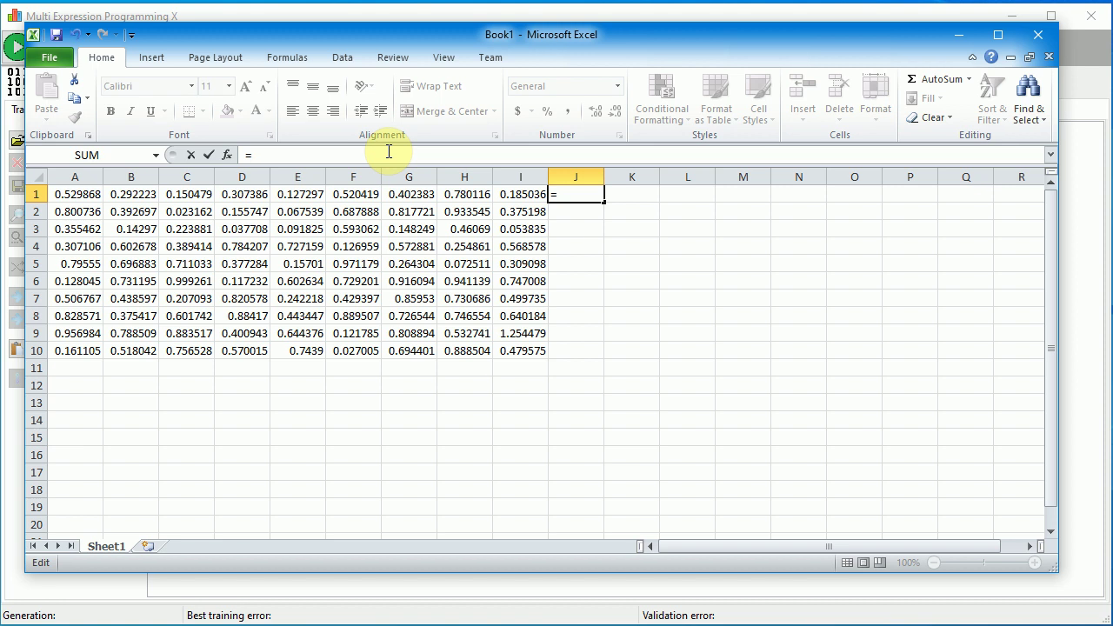
pyautogui.write('A1*F1')
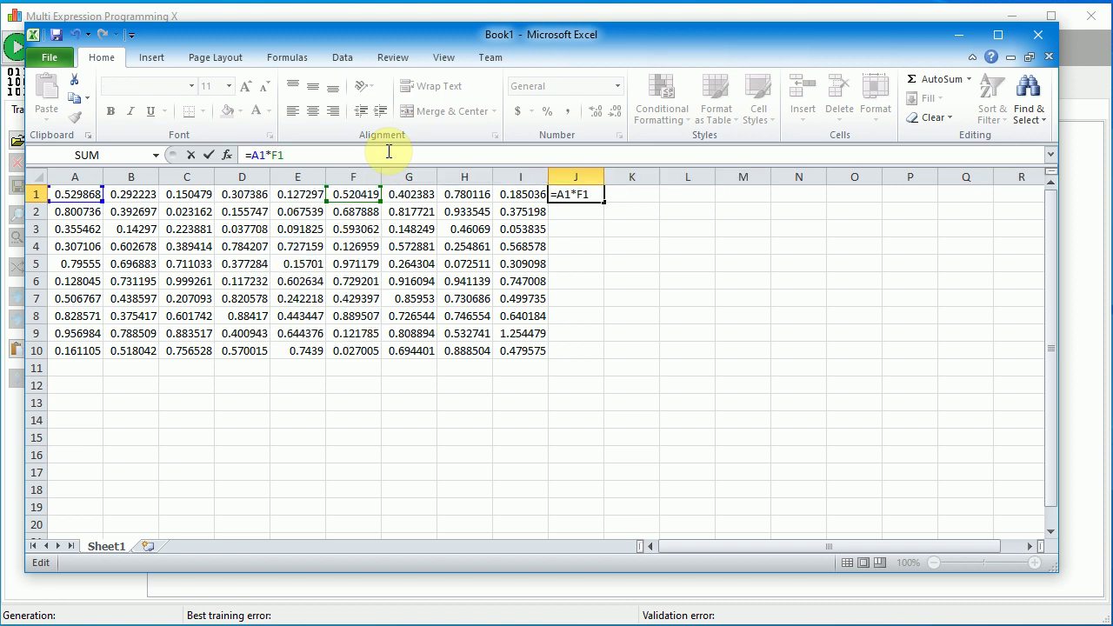
pyautogui.write('+B1*H1')
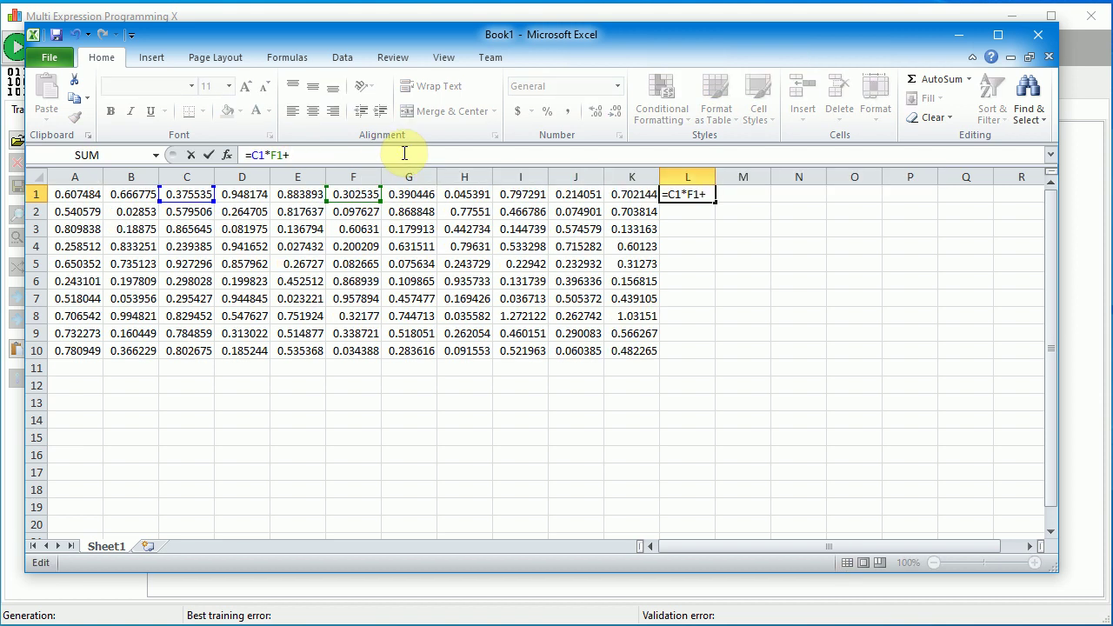
# Complete the formula in cell L1 as =C1*F1+D1*H1 and fill it down to L10.
pyautogui.write('D1')
pyautogui.write('H1')
pyautogui.press('Return')
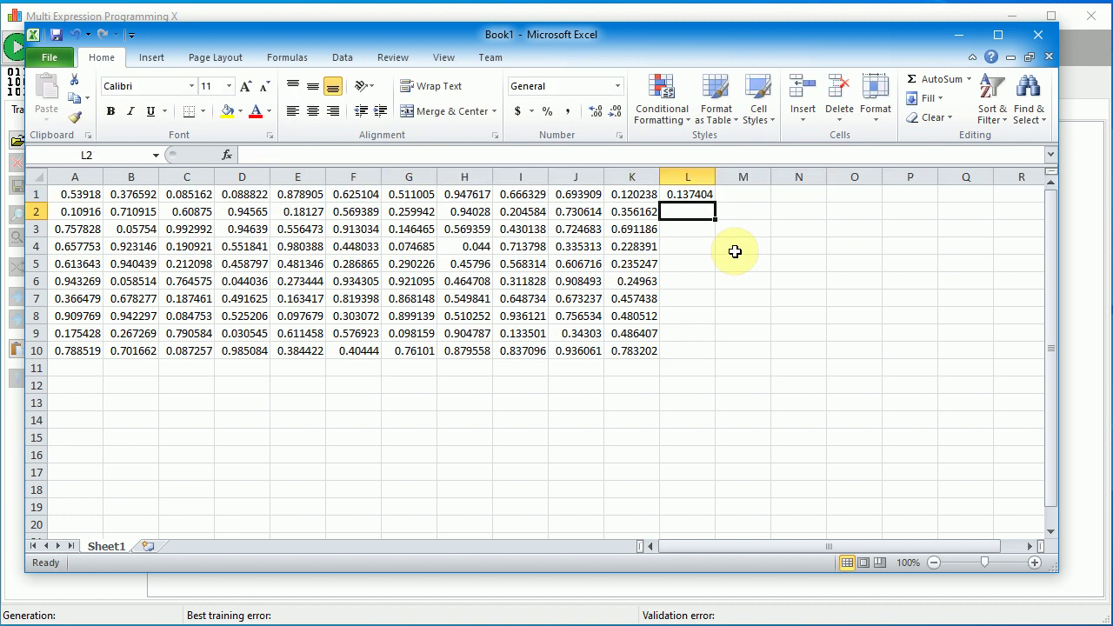
pyautogui.click(706, 202)
pyautogui.moveTo(714, 204); pyautogui.dragTo(808, 358)
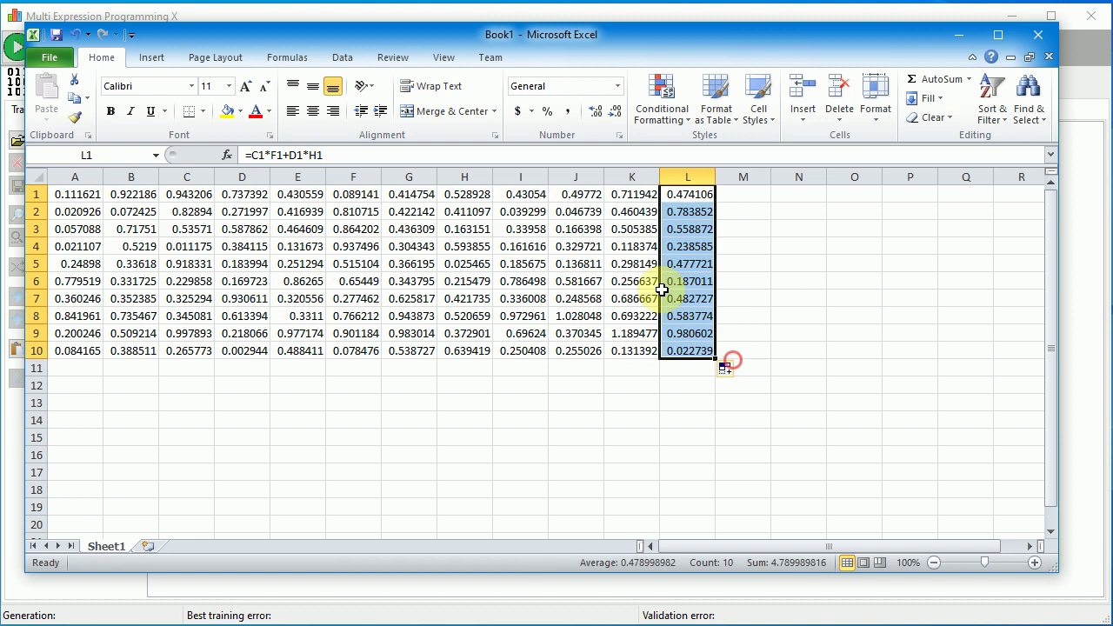
# Check the formulas in cells I1 through L1 and copy the range A1:L10.
pyautogui.click(512, 194)
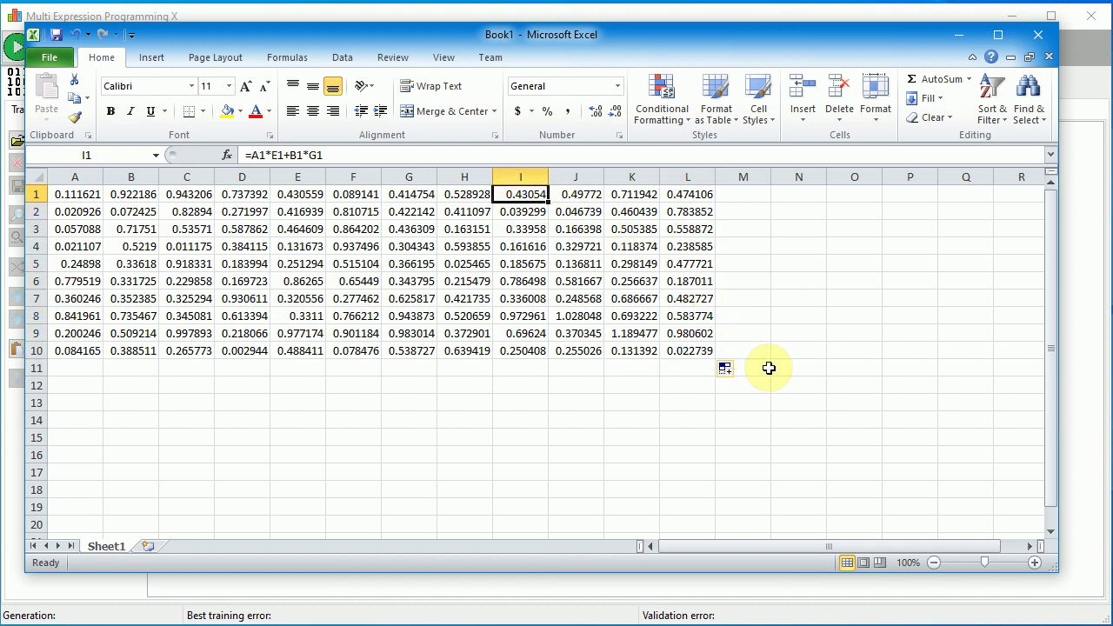
pyautogui.press('Right')
pyautogui.press('Right')
pyautogui.press('Right')
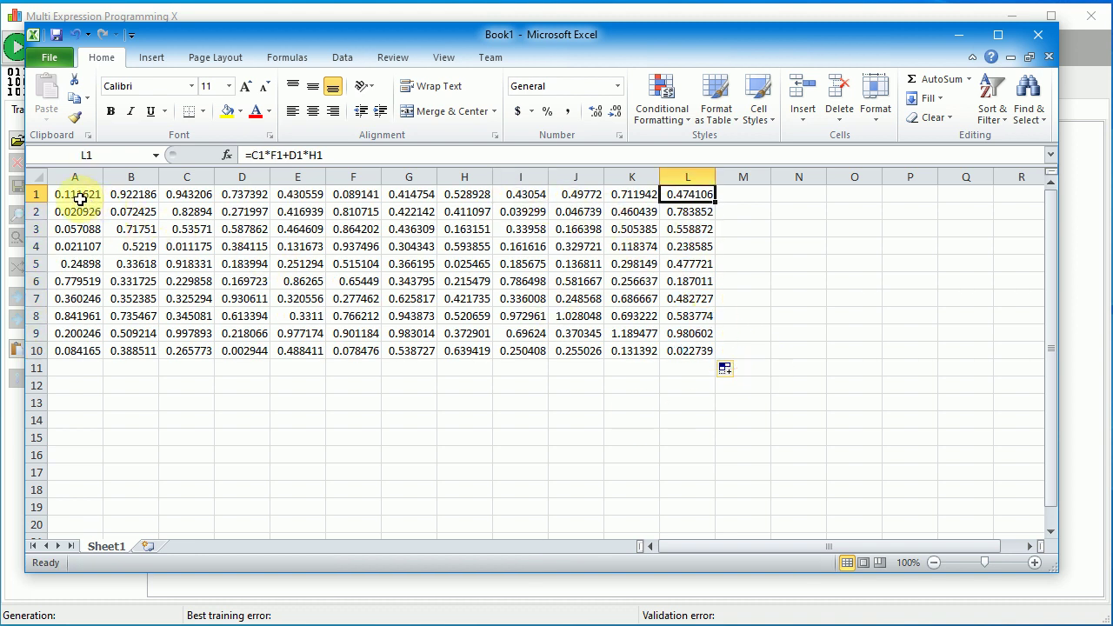
pyautogui.moveTo(78, 199); pyautogui.dragTo(665, 350)
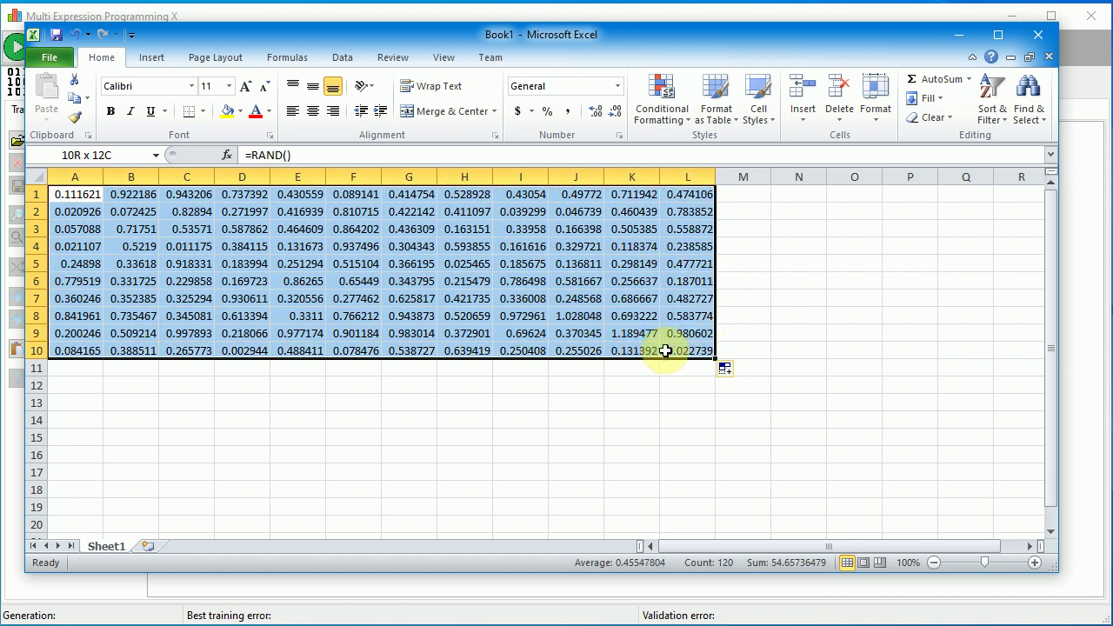
pyautogui.hotkey('ctrl', 'c')
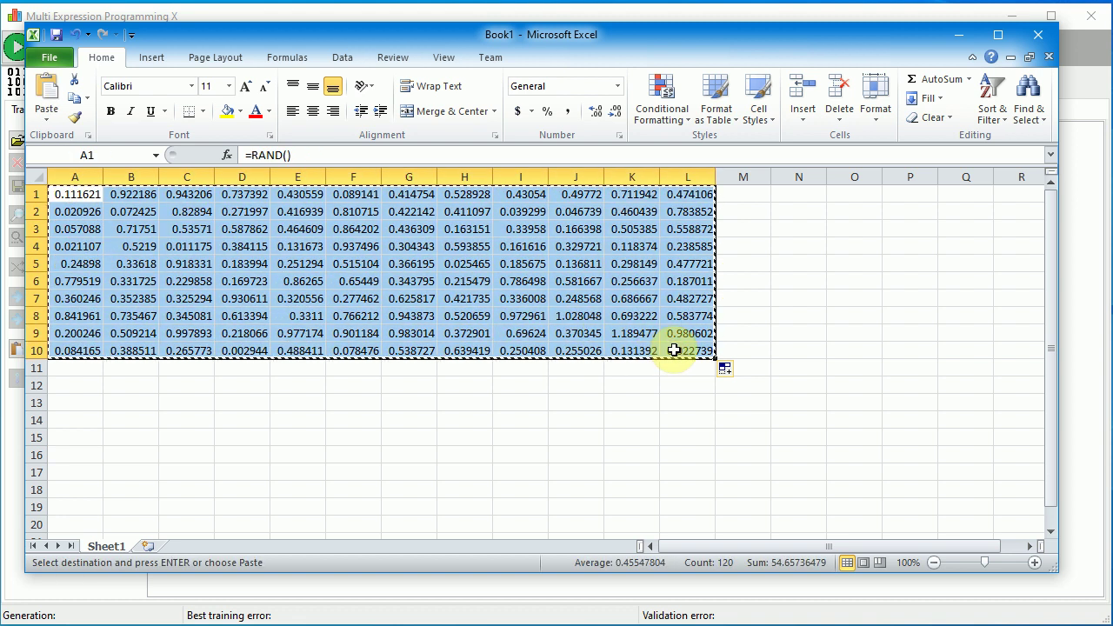
# Switch to Multi Expression Programming X and paste the copied data as training data, with Tab list separator and Dot decimal separator.
pyautogui.hotkey('alt', 'Tab')
pyautogui.click(123, 352)
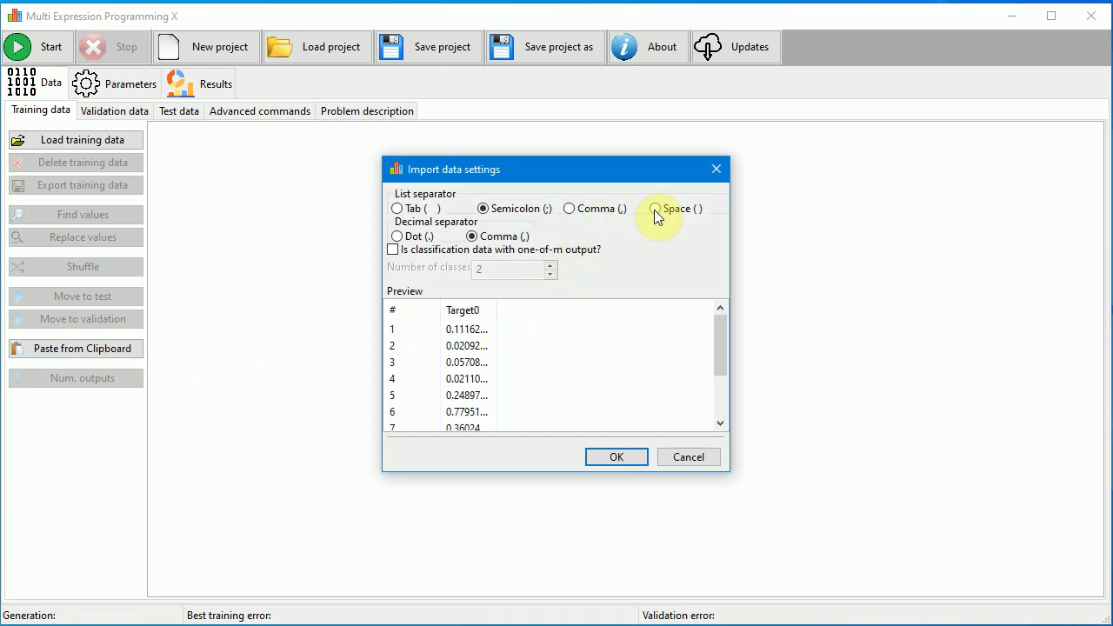
pyautogui.click(409, 209)
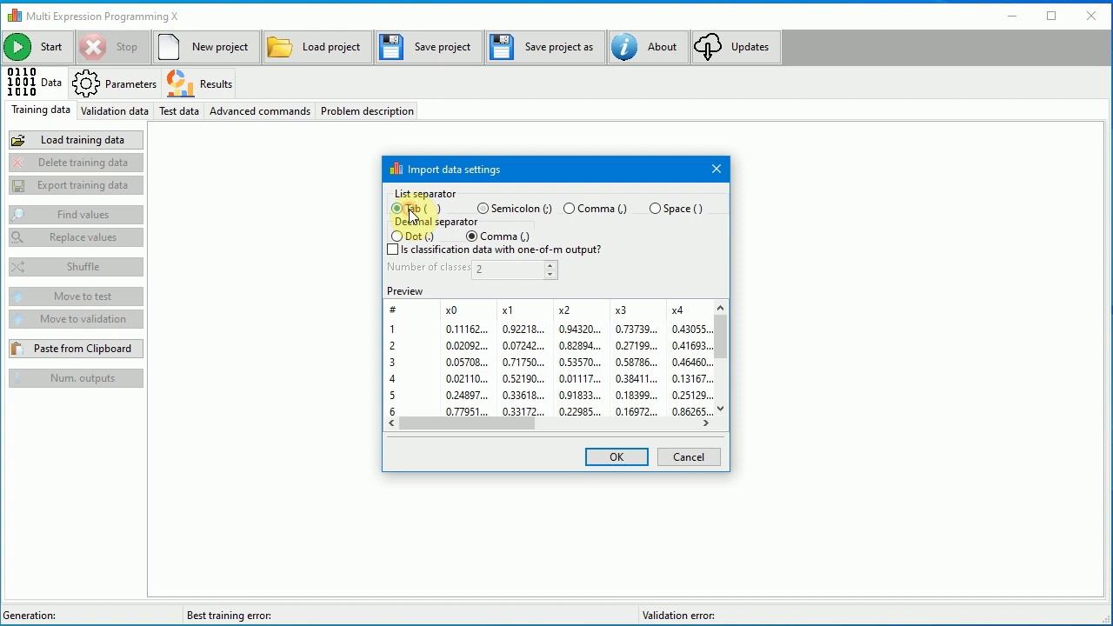
pyautogui.click(412, 237)
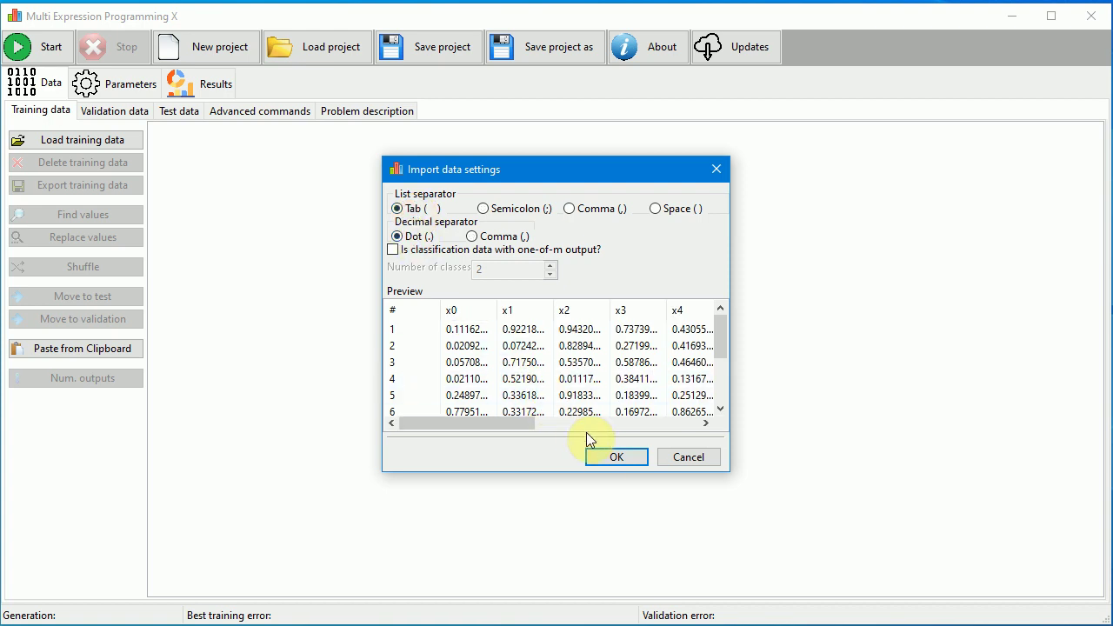
pyautogui.click(608, 458)
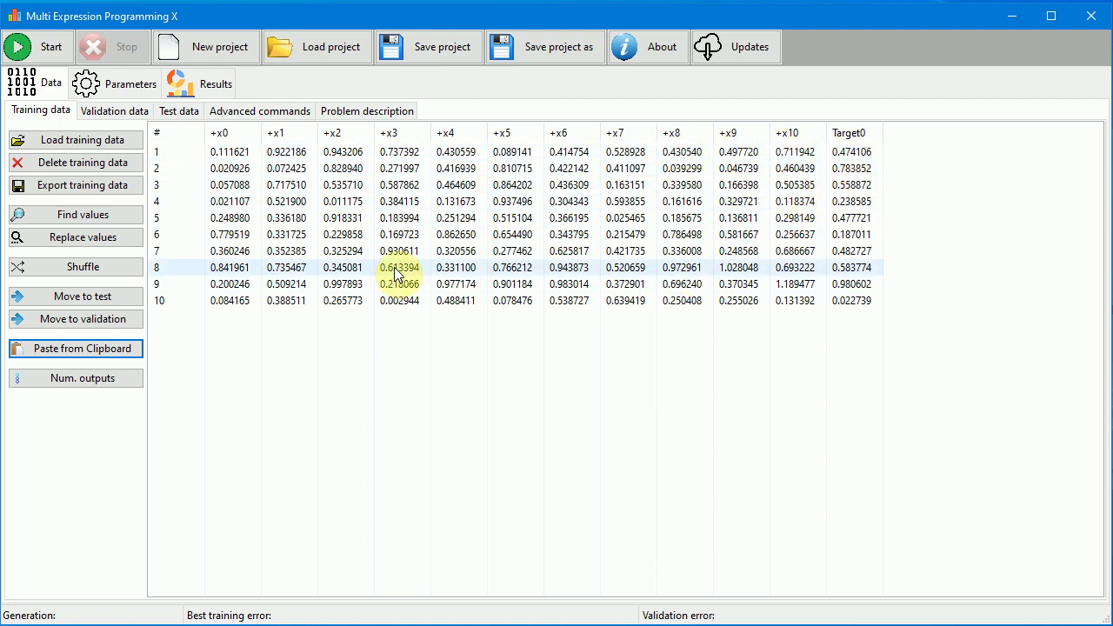
# Set the number of outputs of the training data to 4.
pyautogui.click(106, 377)
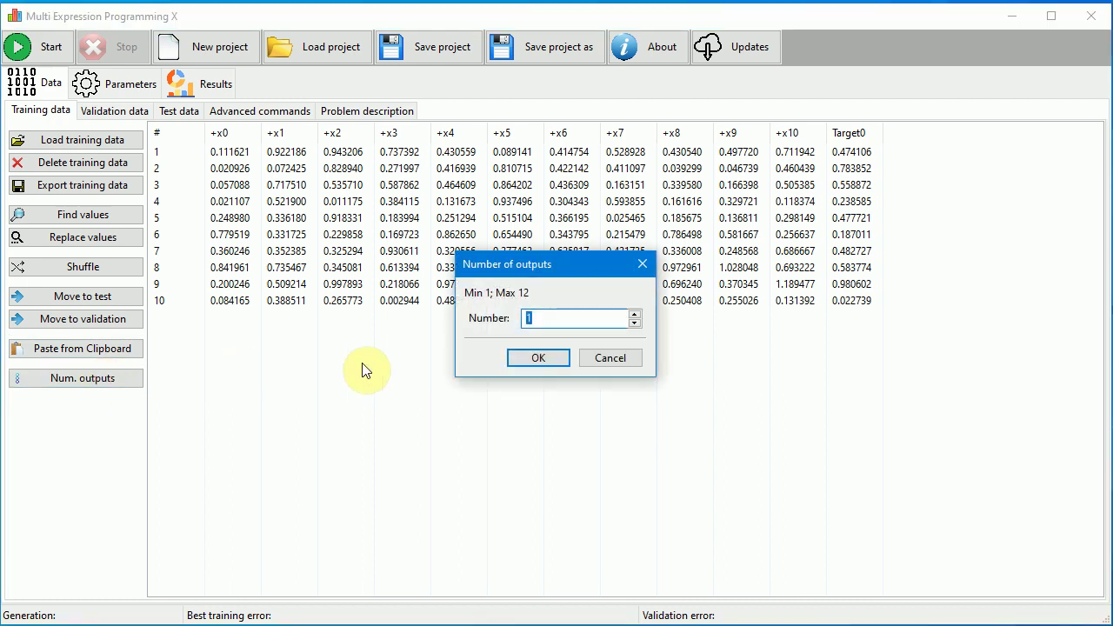
pyautogui.write('4')
pyautogui.click(549, 366)
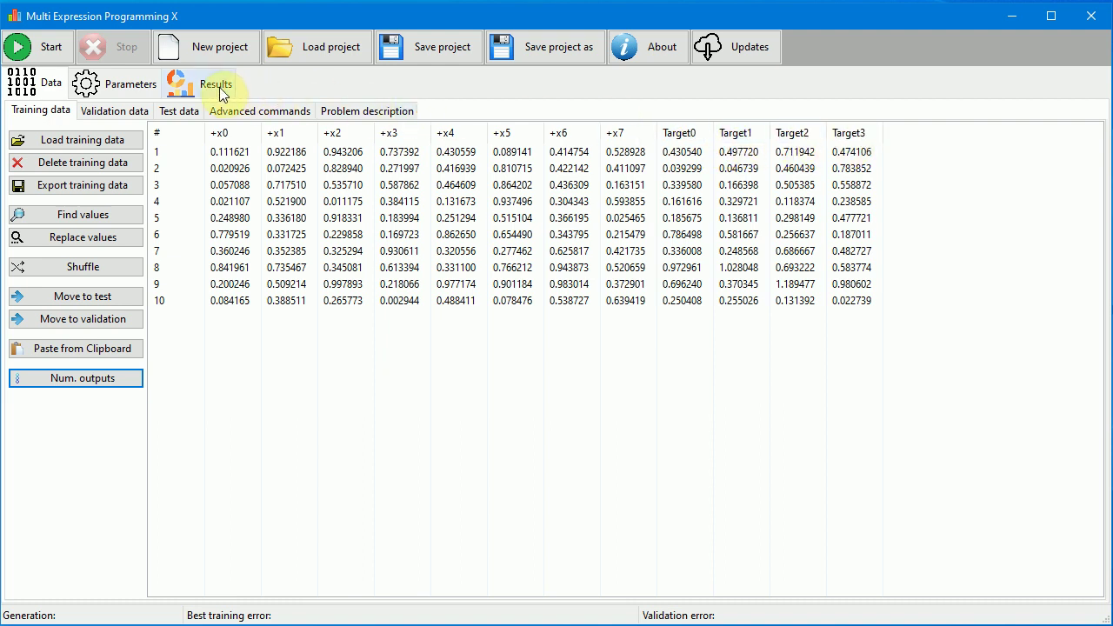
# Examine the algorithm parameters and the selected problem type.
pyautogui.click(127, 84)
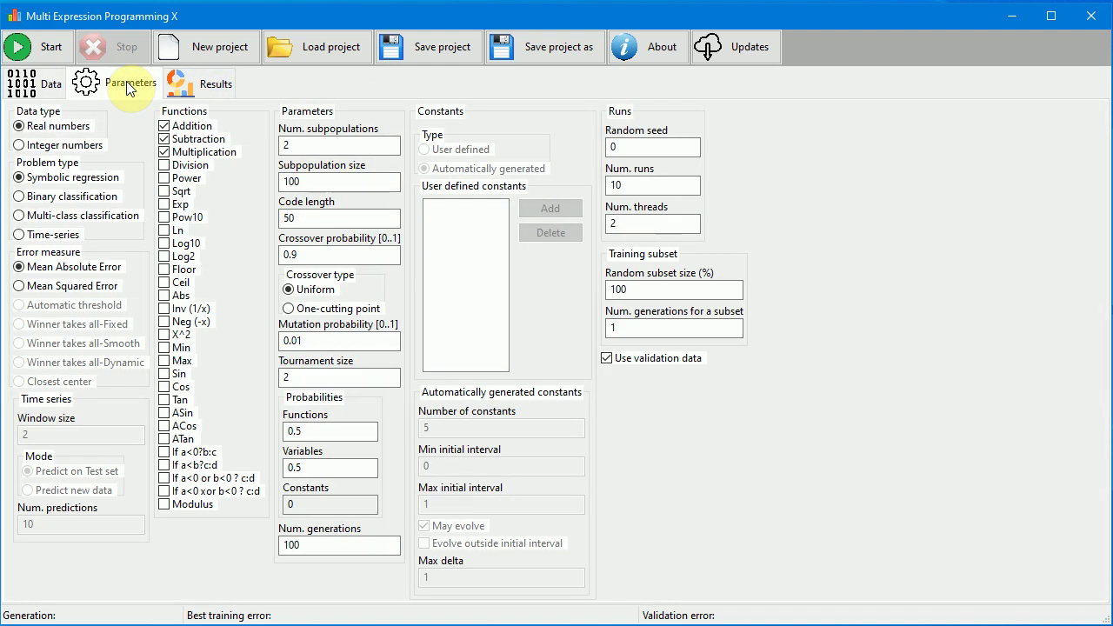
pyautogui.click(319, 145)
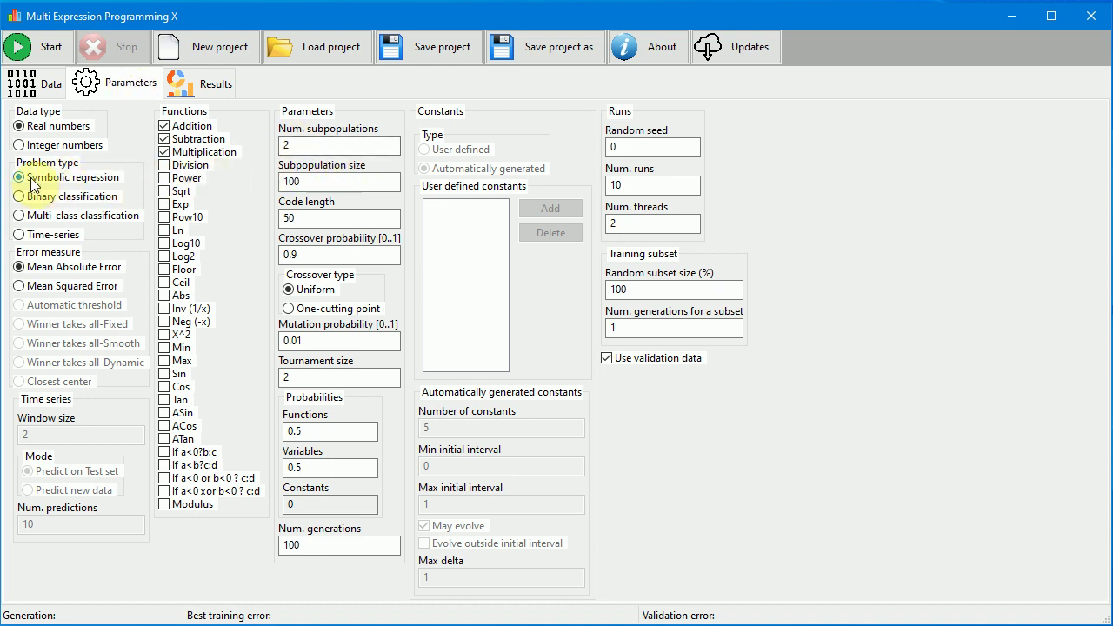
# Run the training and enlarge the code, target/output chart and evolution chart areas of the results.
pyautogui.click(217, 88)
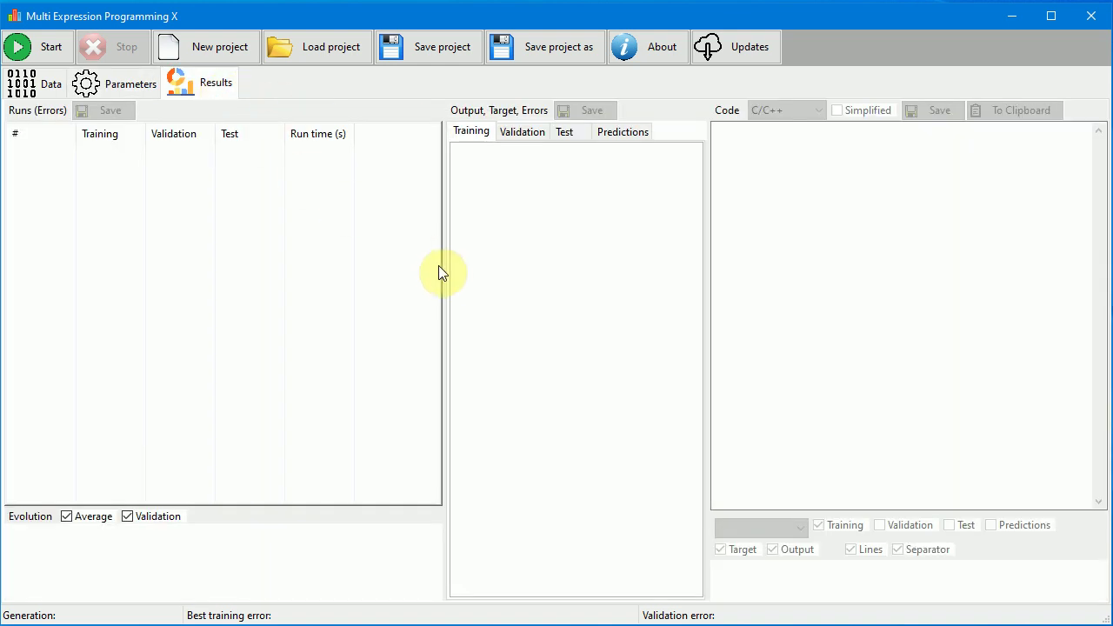
pyautogui.moveTo(444, 267); pyautogui.dragTo(351, 273)
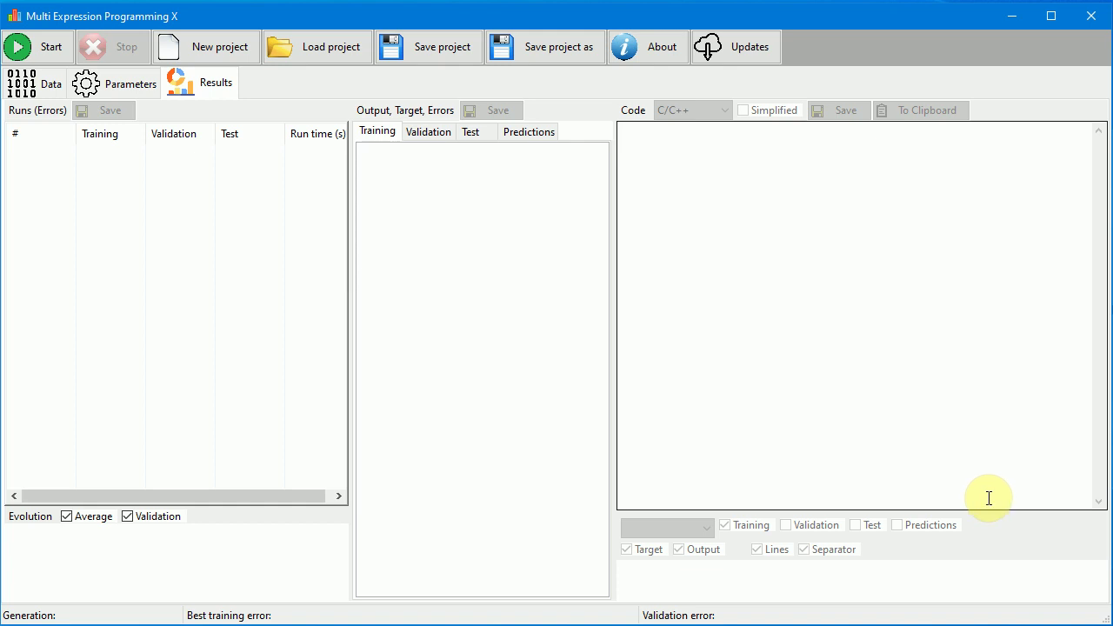
pyautogui.moveTo(986, 511); pyautogui.dragTo(986, 403)
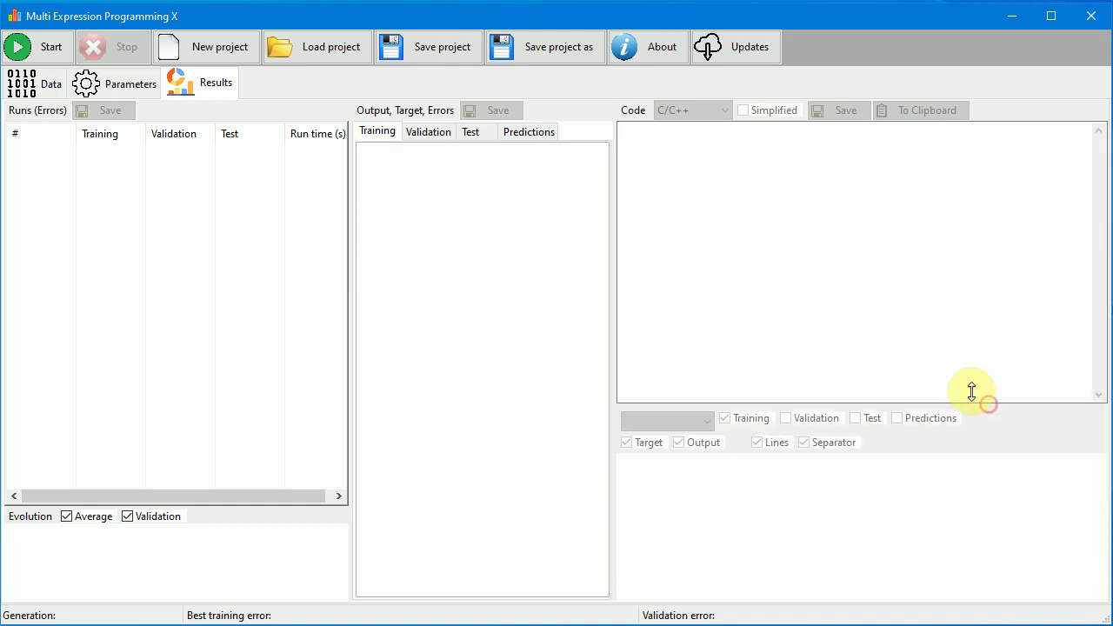
pyautogui.click(42, 50)
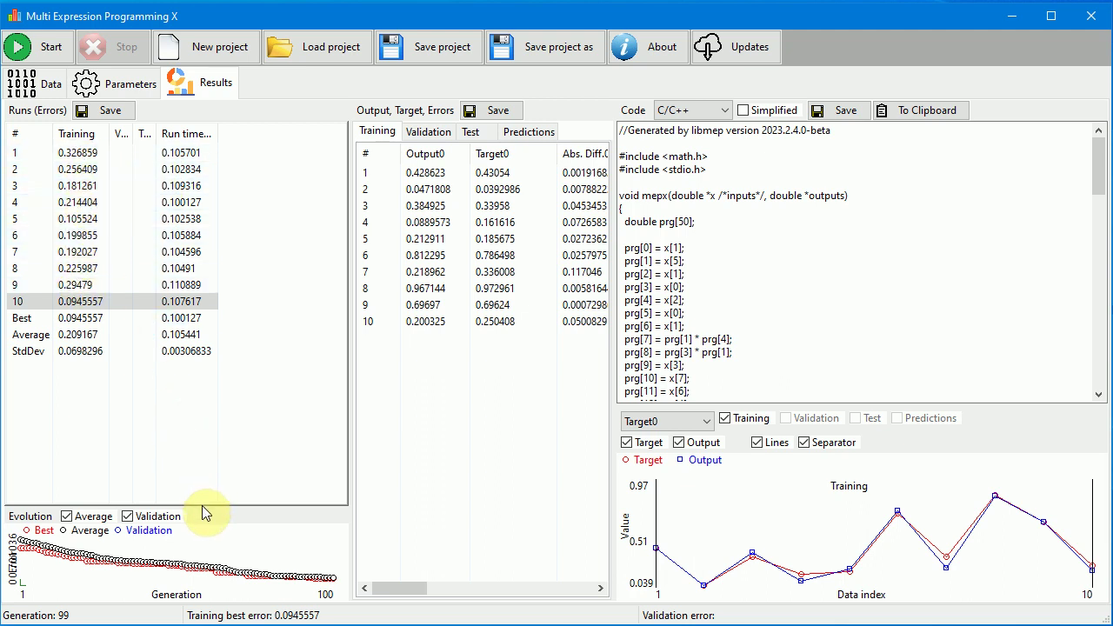
pyautogui.moveTo(200, 508); pyautogui.dragTo(219, 371)
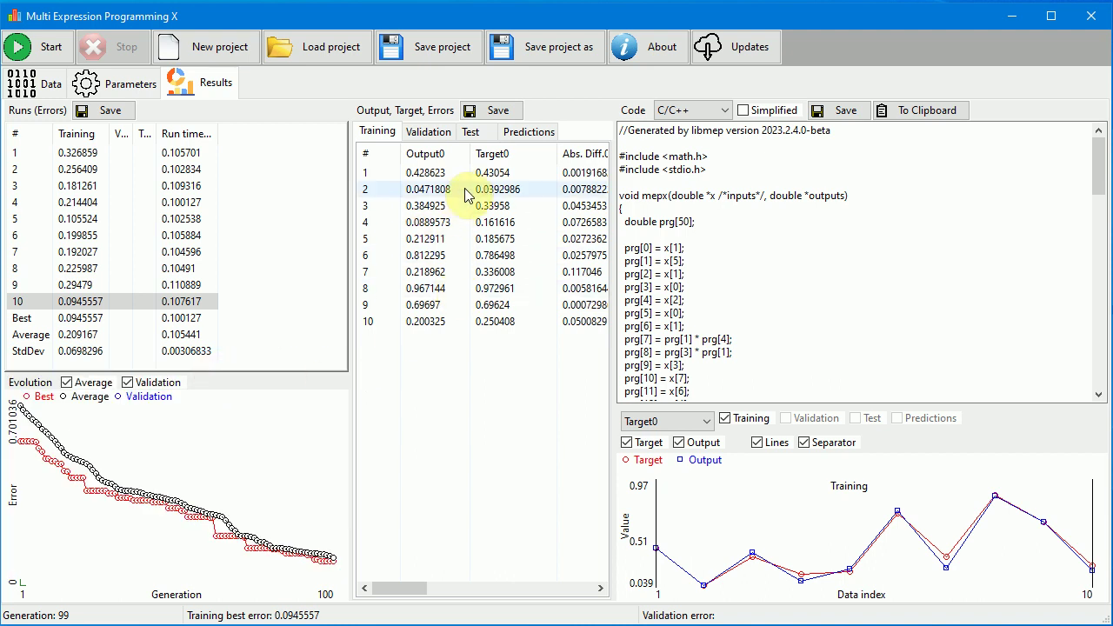
# Set the code length to 100 and the number of generations to 500, and run the training again.
pyautogui.click(143, 83)
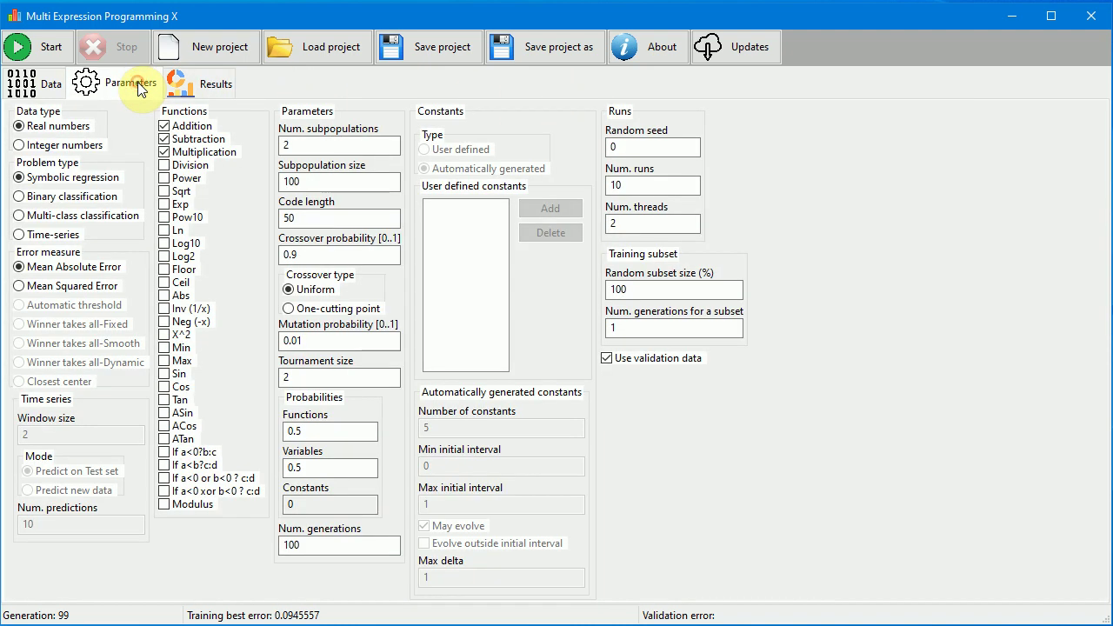
pyautogui.doubleClick(288, 219)
pyautogui.write('100')
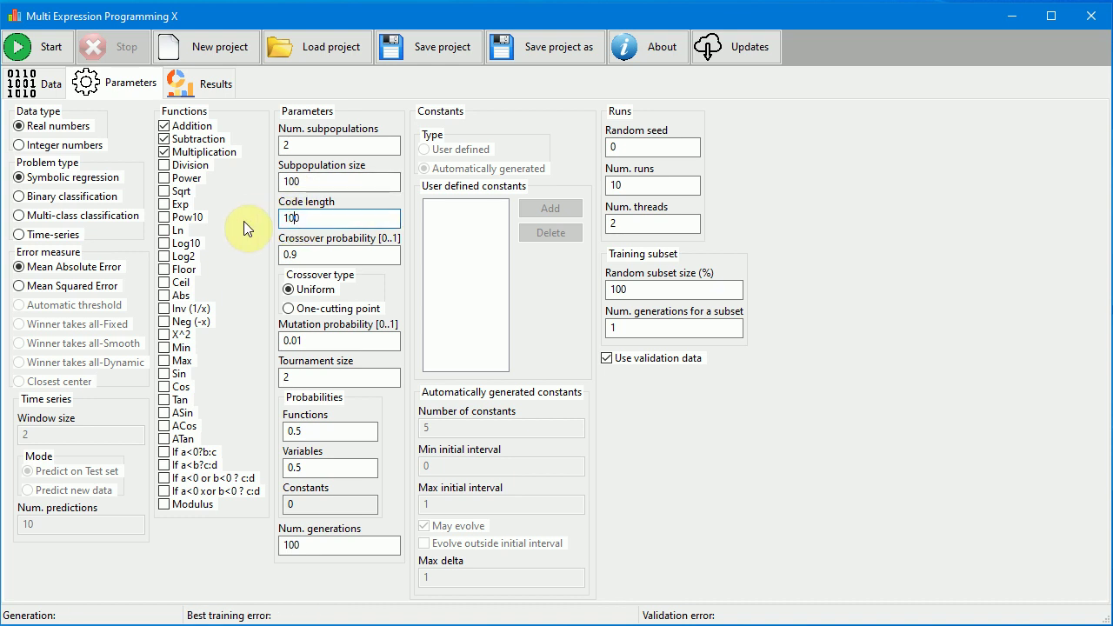
pyautogui.doubleClick(291, 545)
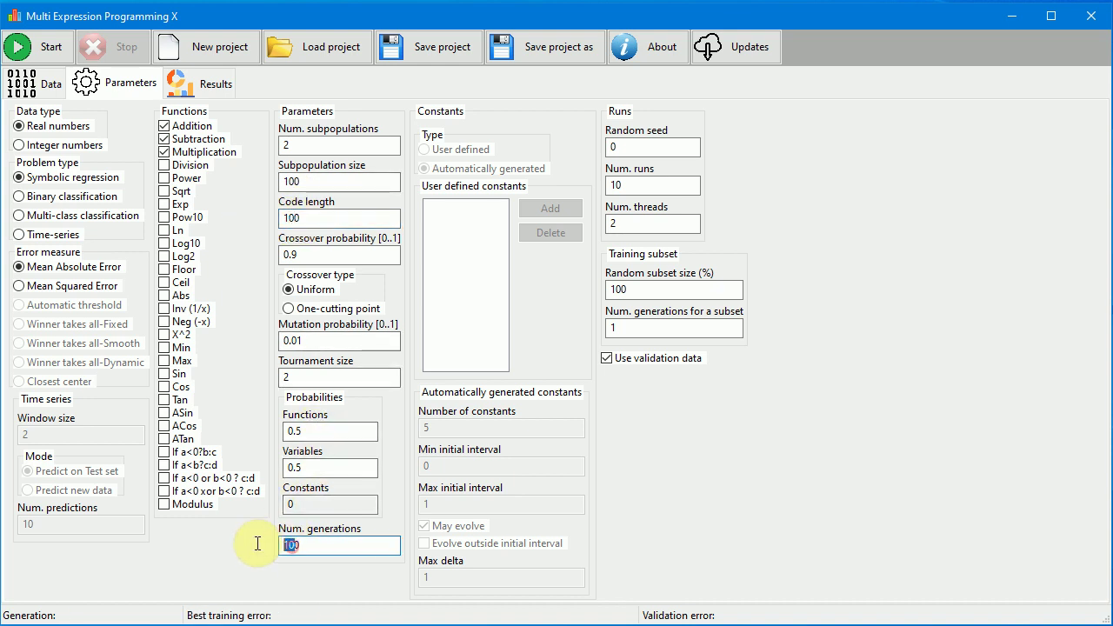
pyautogui.write('500')
pyautogui.click(48, 47)
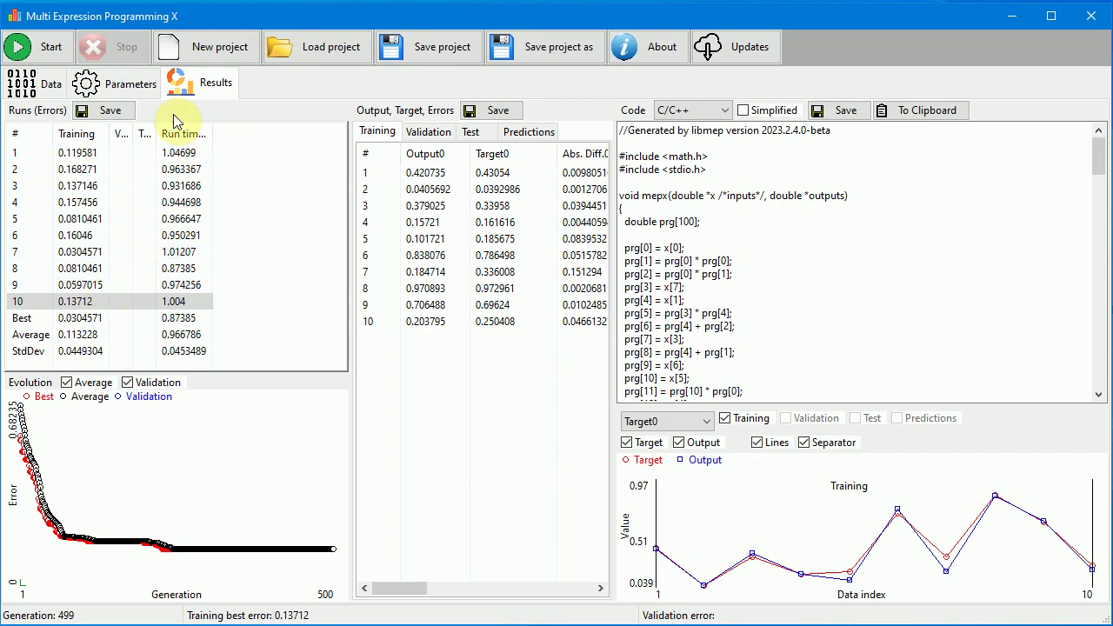
# Set the number of subpopulations and the number of threads to 10 each, and rerun the training.
pyautogui.click(144, 87)
pyautogui.doubleClick(281, 144)
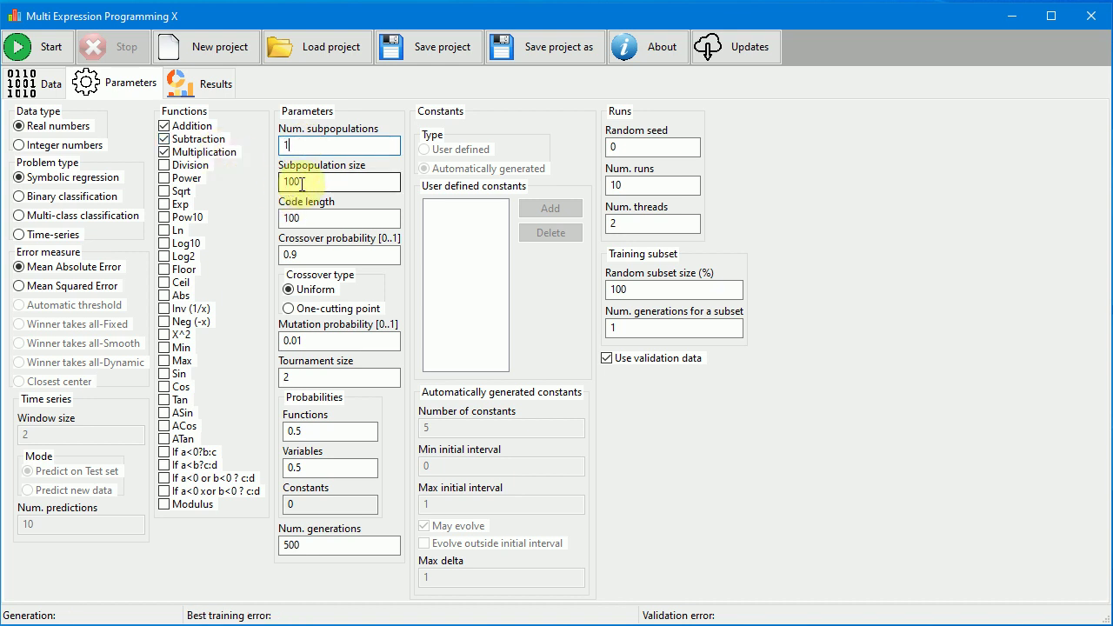
pyautogui.doubleClick(616, 224)
pyautogui.write('10')
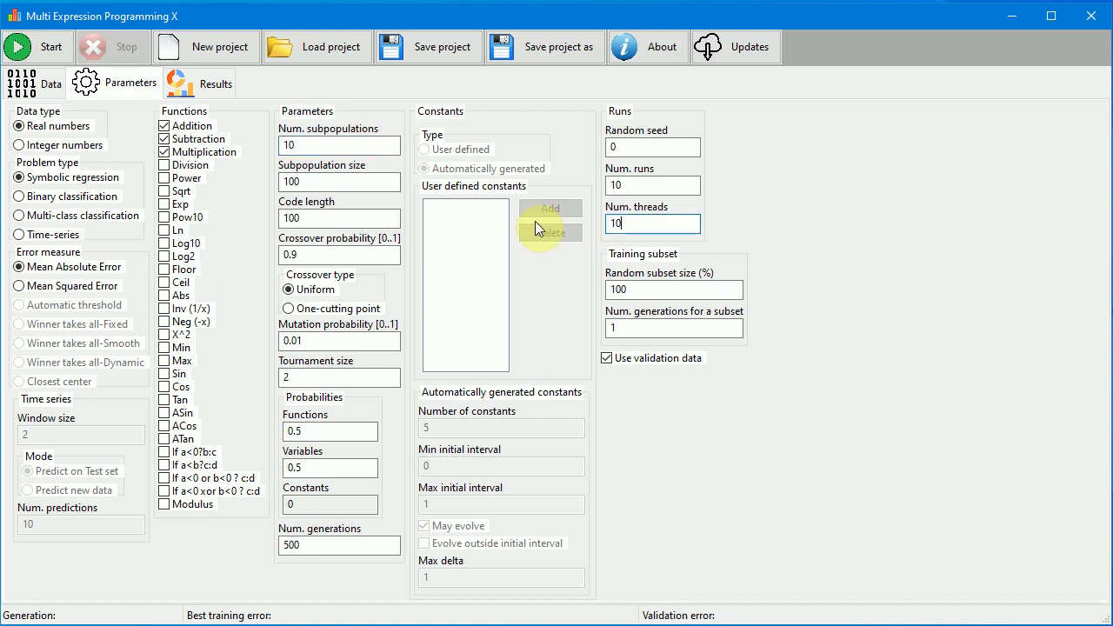
pyautogui.click(54, 52)
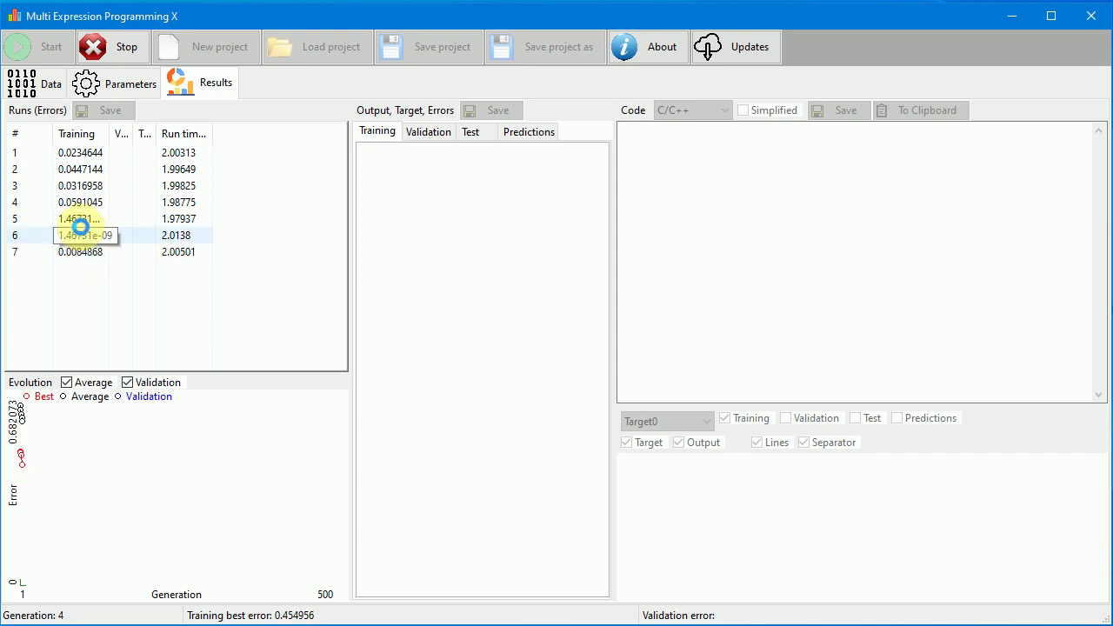
# Stop the training and display the outputs and generated code of run 5.
pyautogui.click(111, 47)
pyautogui.click(87, 223)
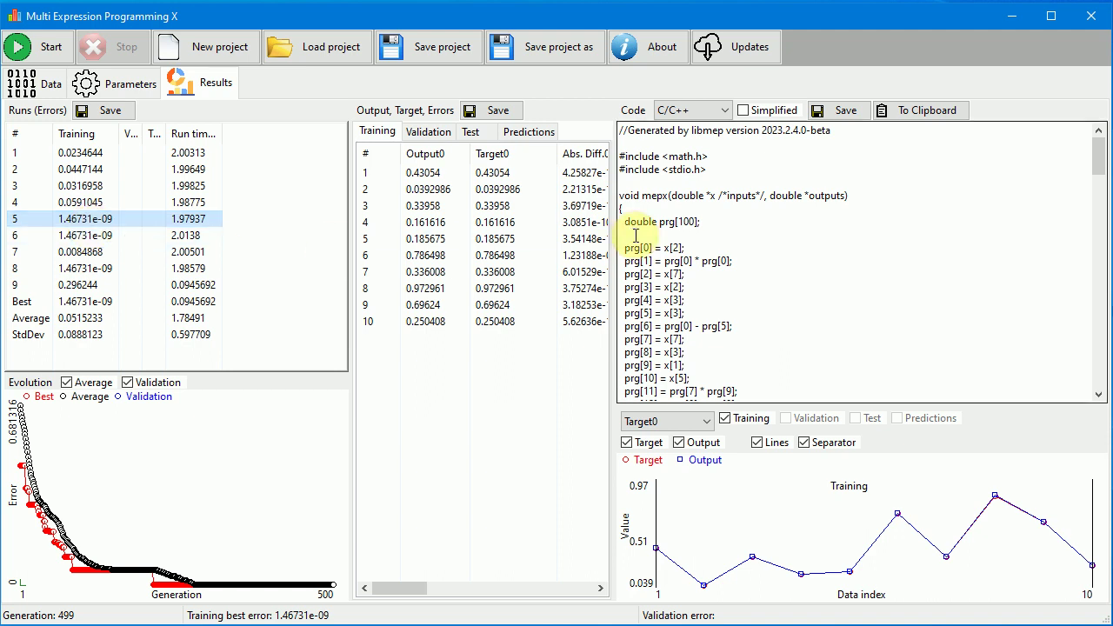
pyautogui.scroll(-3, 792, 233)
pyautogui.scroll(3, 793, 231)
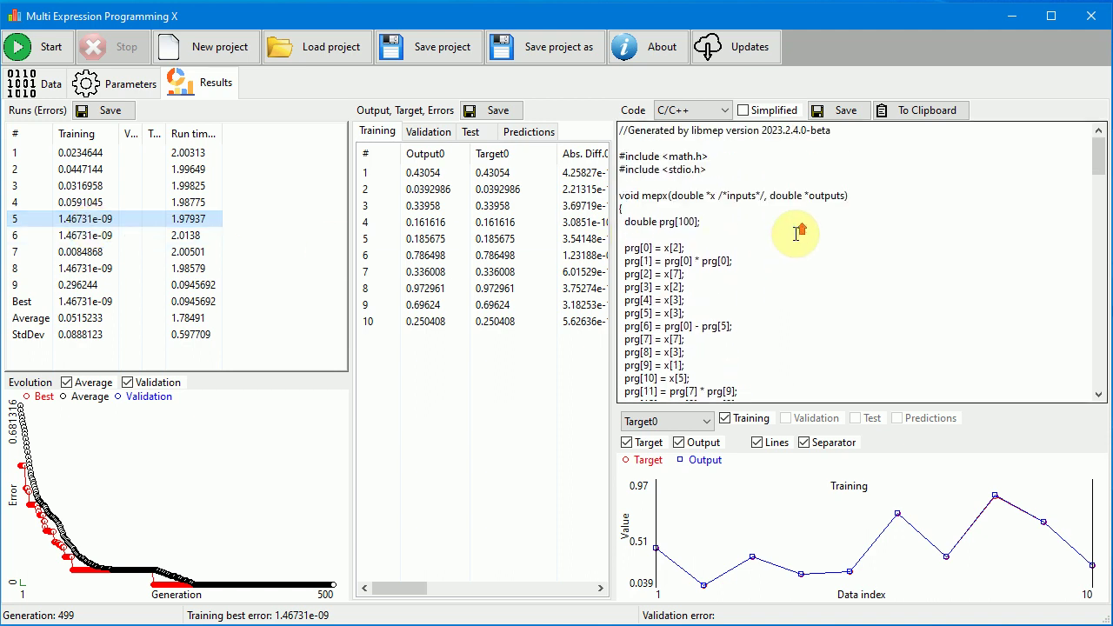
# Simplify the generated code and show it in C/C++ Infix format.
pyautogui.click(743, 111)
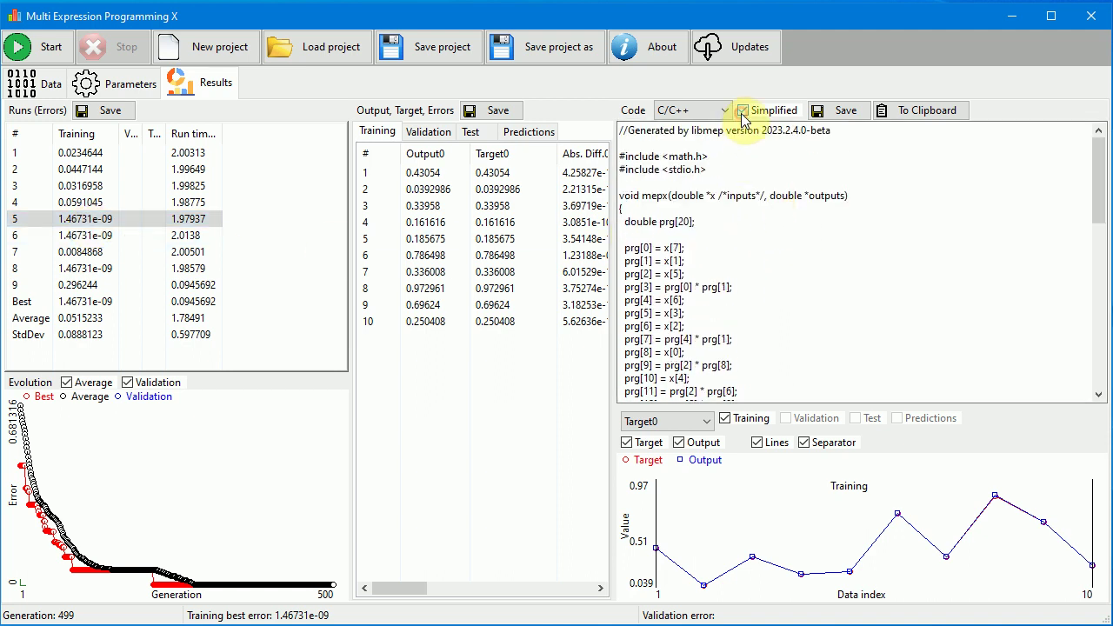
pyautogui.click(721, 116)
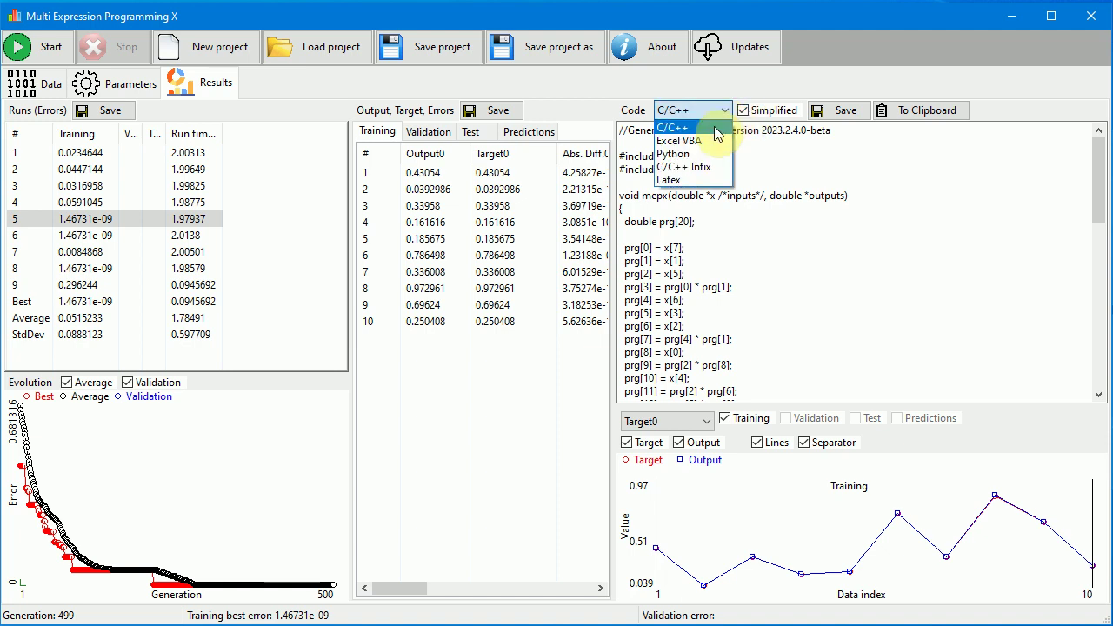
pyautogui.click(696, 170)
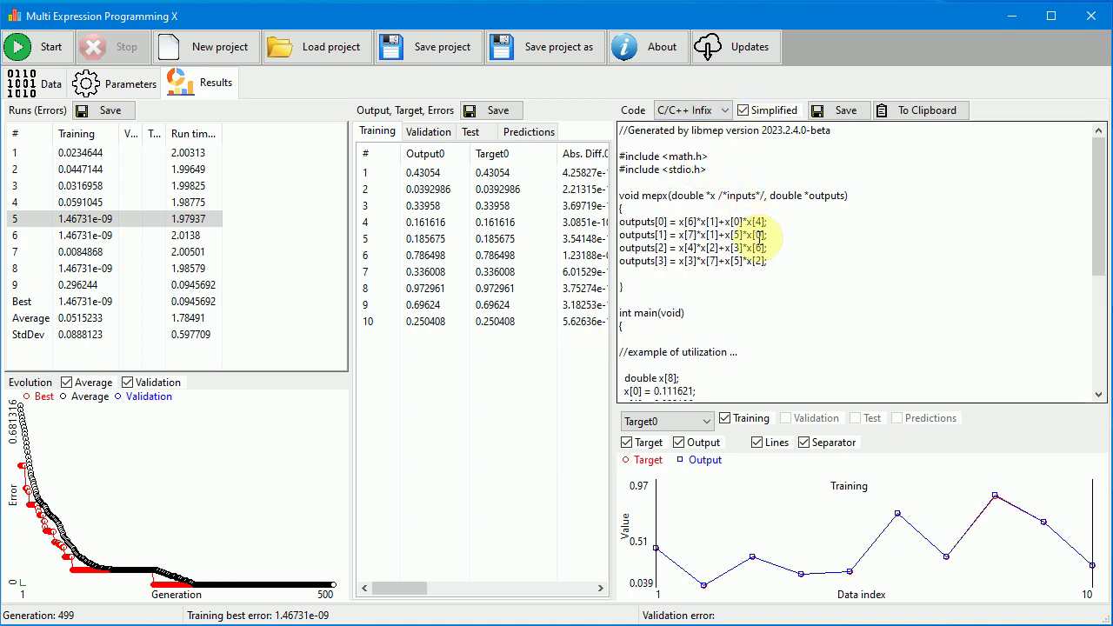
# Examine the infix formulas generated for outputs[0] to outputs[3].
pyautogui.click(684, 221)
pyautogui.moveTo(683, 220); pyautogui.dragTo(803, 218)
pyautogui.click(792, 236)
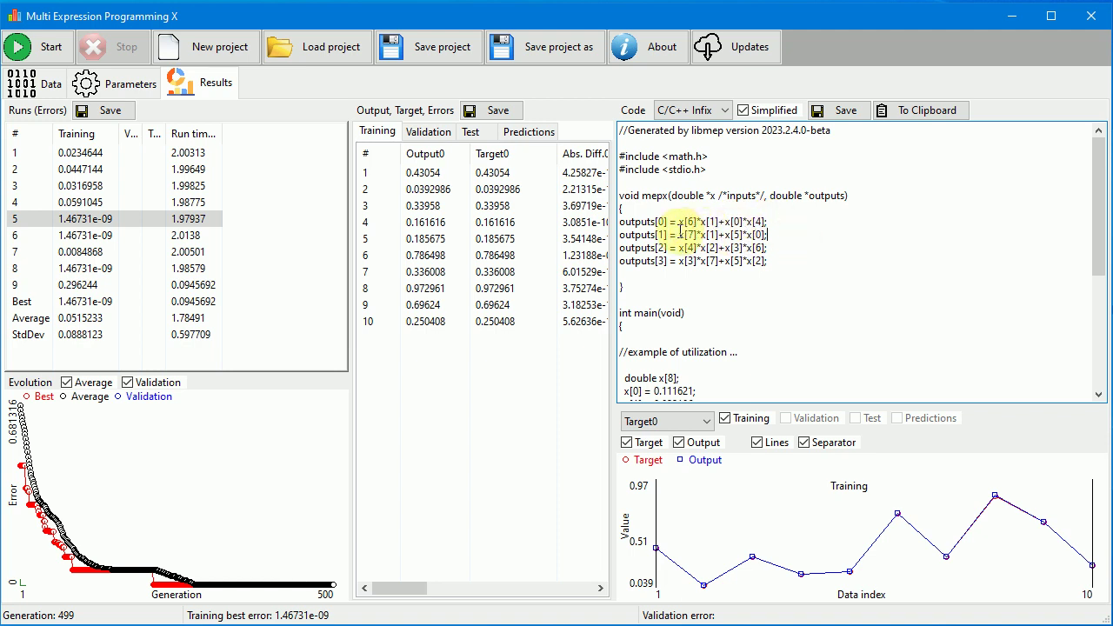
pyautogui.moveTo(680, 235); pyautogui.dragTo(774, 237)
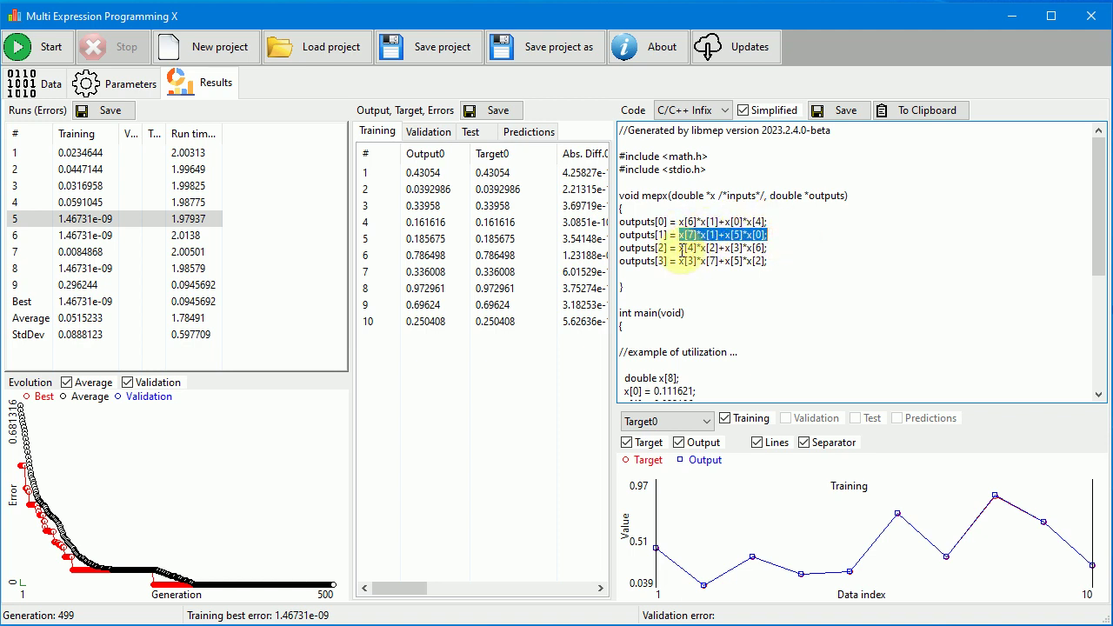
pyautogui.moveTo(680, 248); pyautogui.dragTo(735, 250)
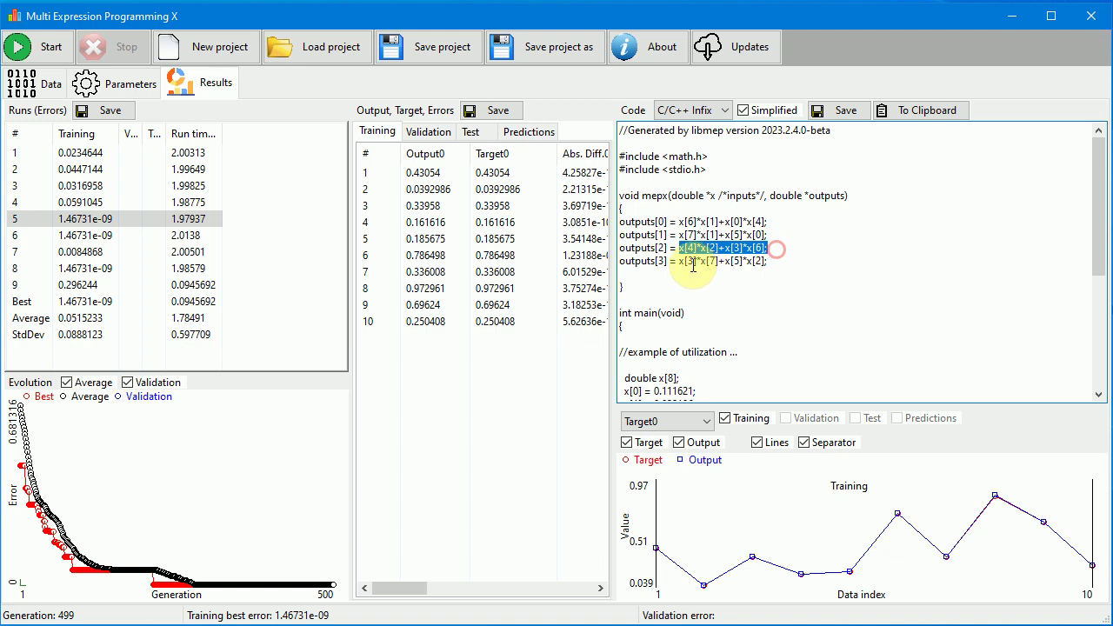
pyautogui.moveTo(679, 261); pyautogui.dragTo(788, 263)
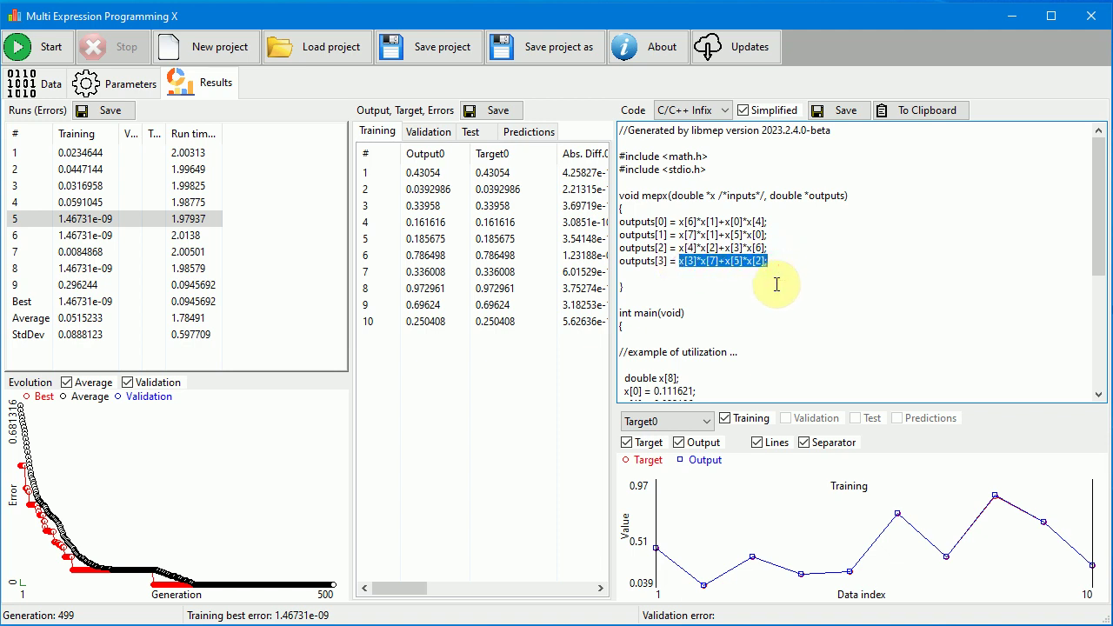
pyautogui.click(775, 281)
pyautogui.scroll(-3, 777, 281)
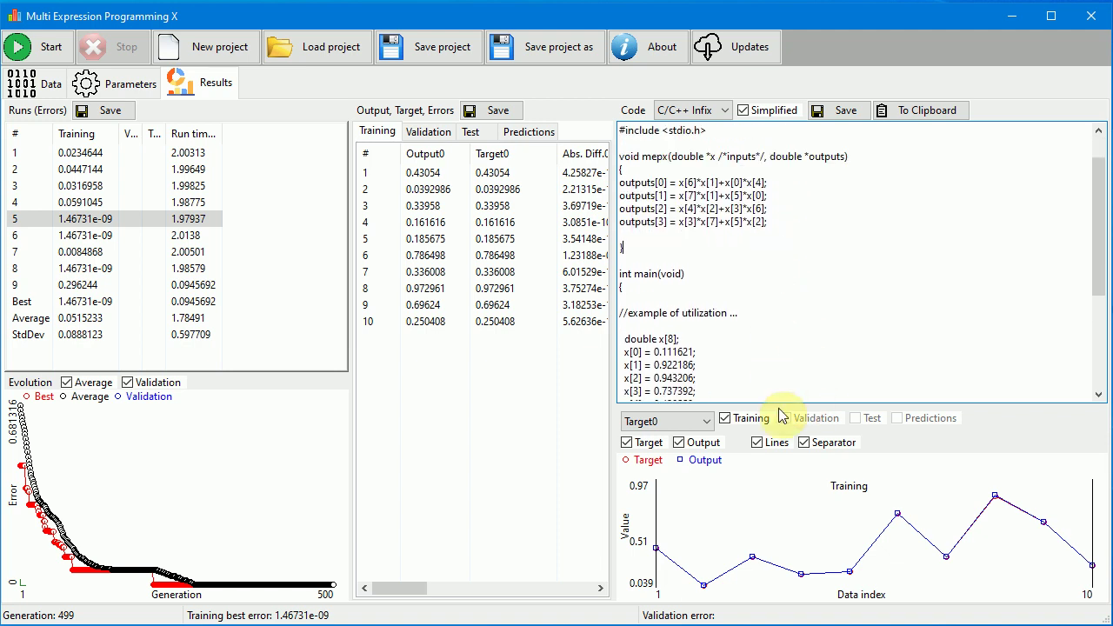
# View the target/output chart for Target1, Target2 and Target3 in turn.
pyautogui.click(708, 423)
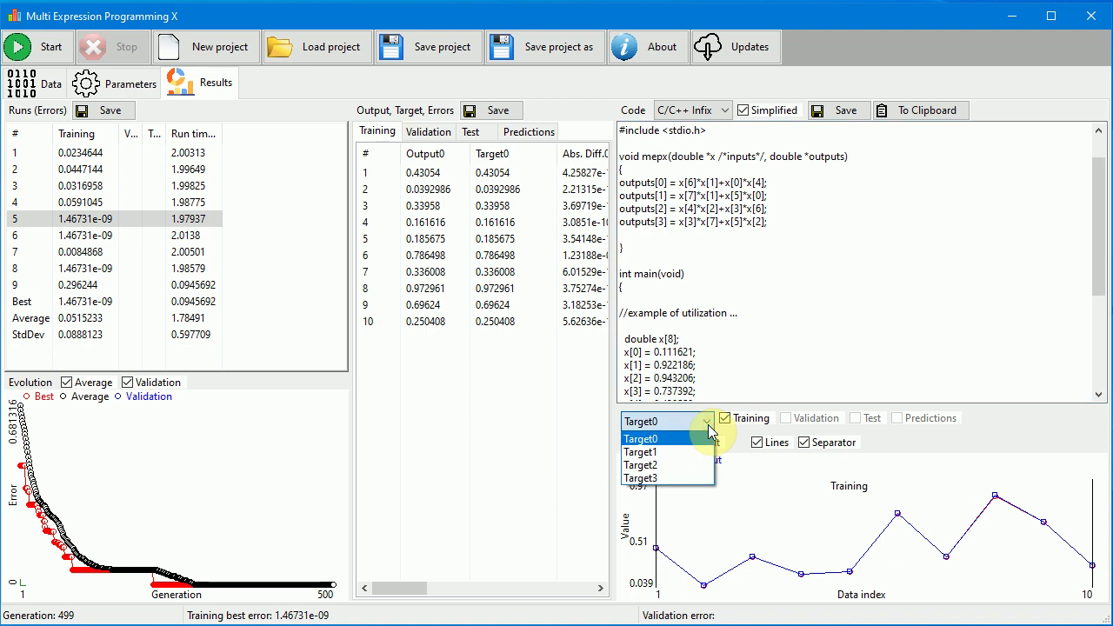
pyautogui.click(708, 424)
pyautogui.click(706, 423)
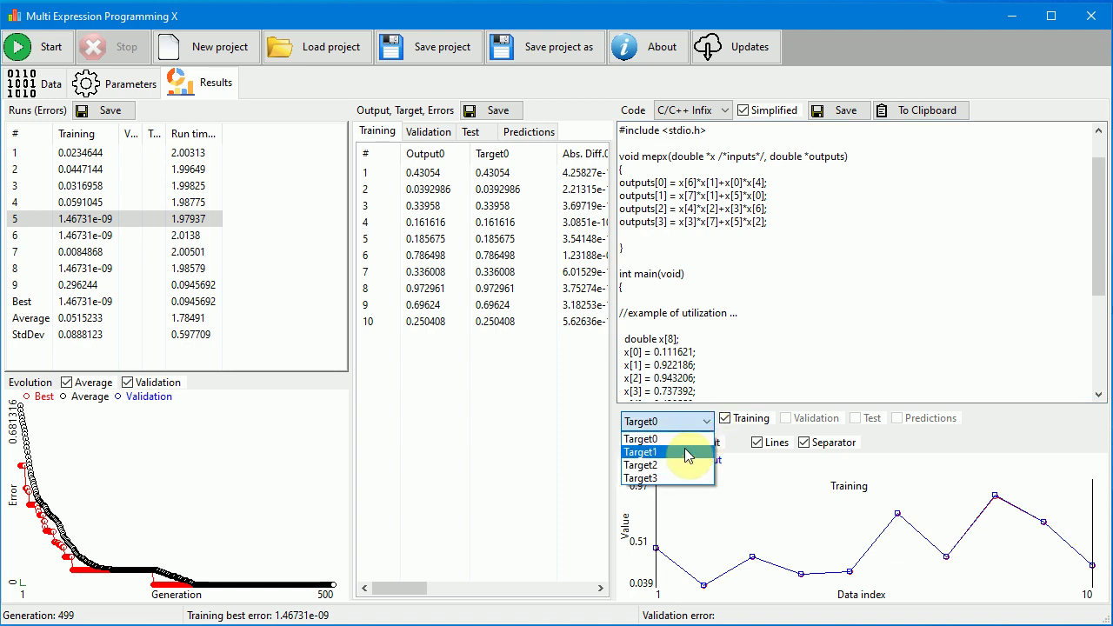
pyautogui.click(685, 453)
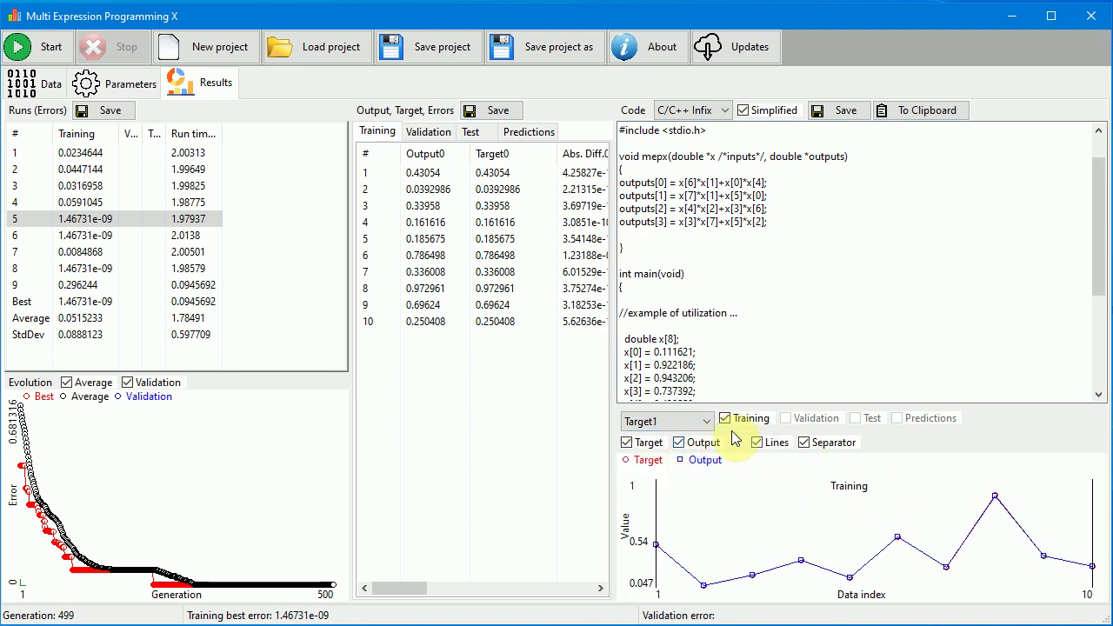
pyautogui.click(716, 423)
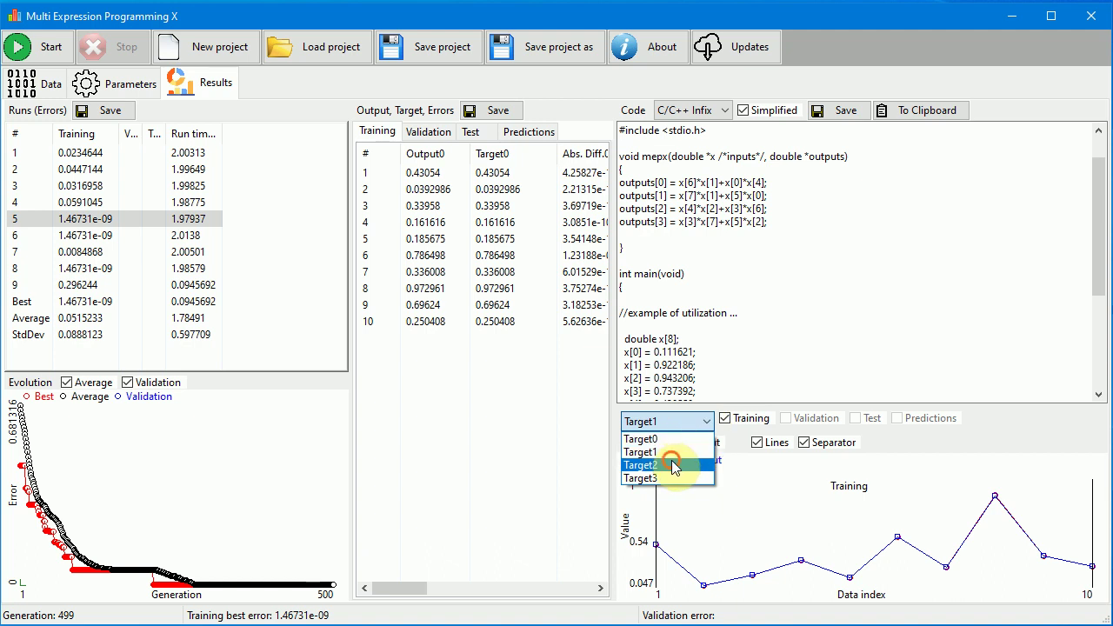
pyautogui.click(659, 461)
pyautogui.click(709, 425)
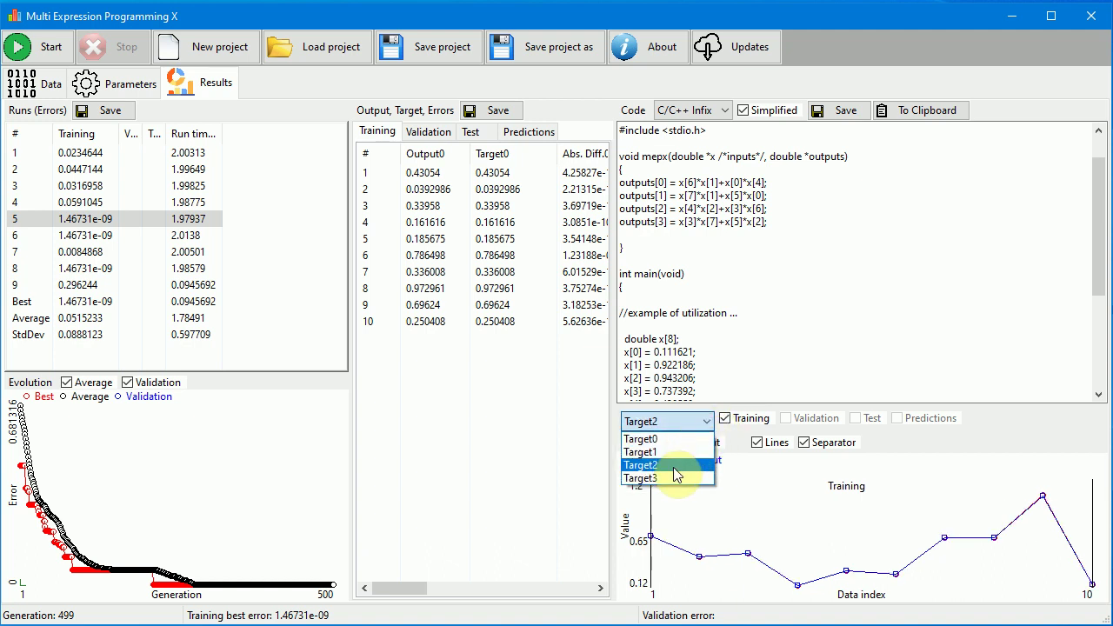
pyautogui.click(668, 473)
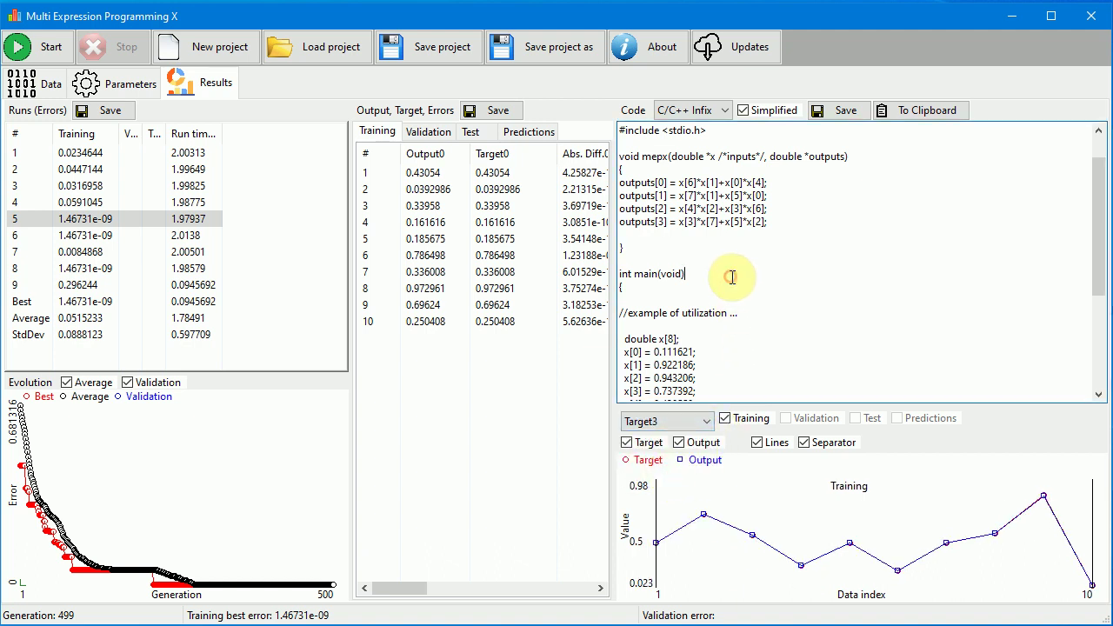
# Change the code format to Excel VBA and copy the simplified program to the clipboard.
pyautogui.click(729, 111)
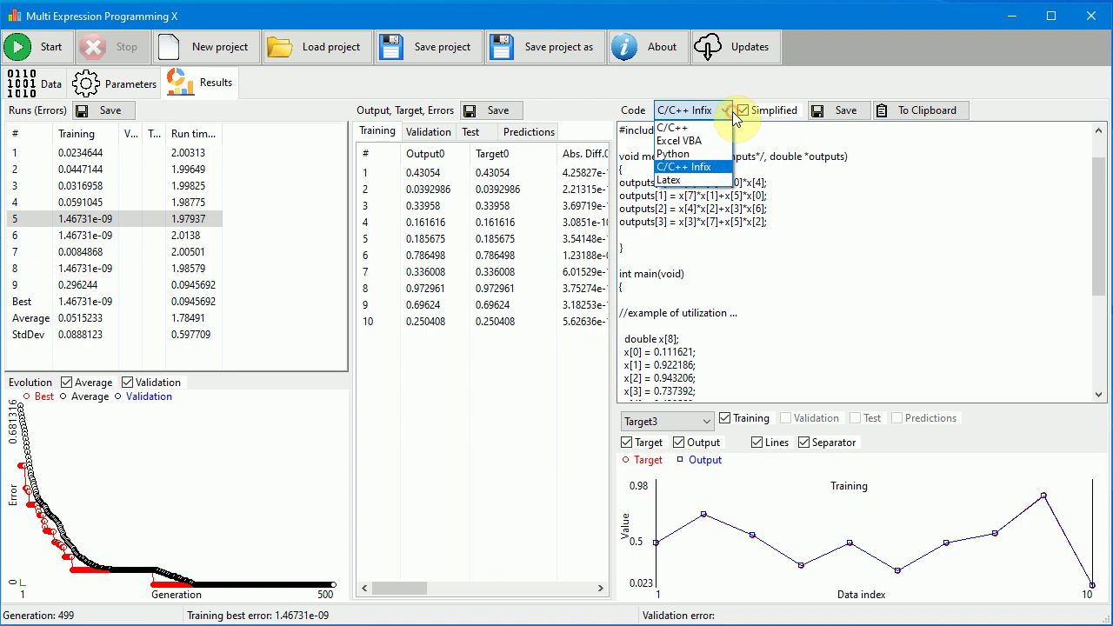
pyautogui.click(693, 143)
pyautogui.scroll(-5, 790, 244)
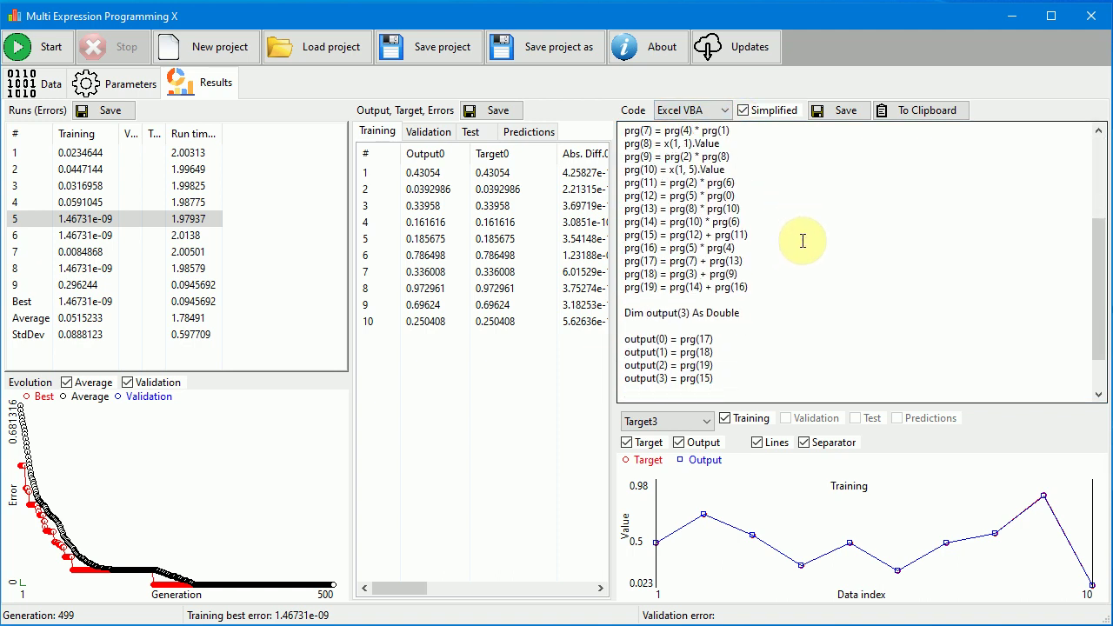
pyautogui.scroll(-2, 804, 241)
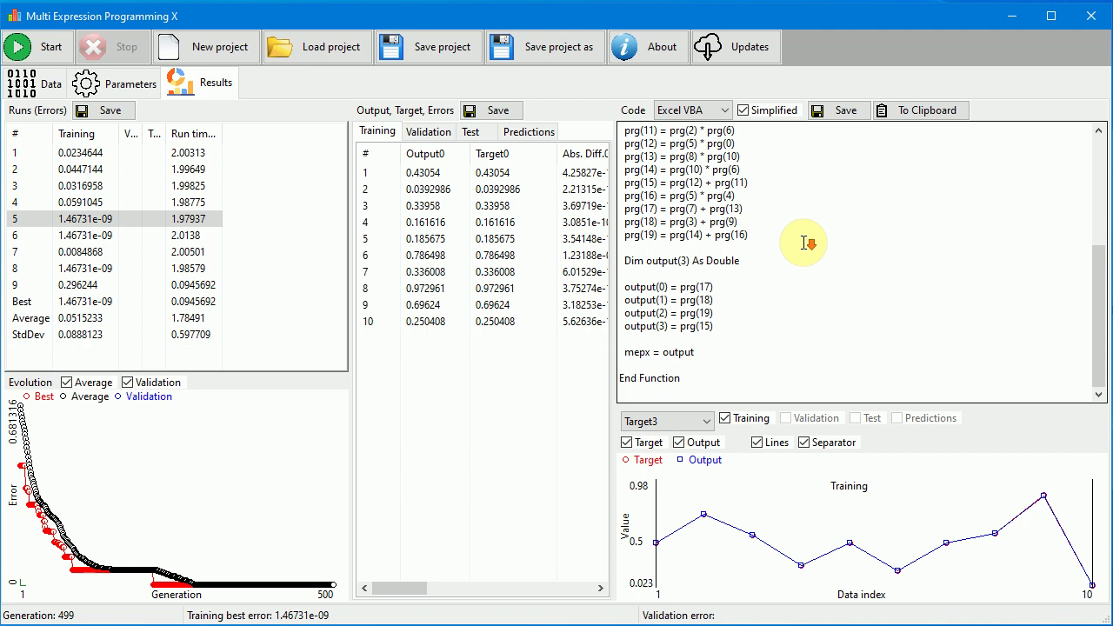
pyautogui.click(905, 123)
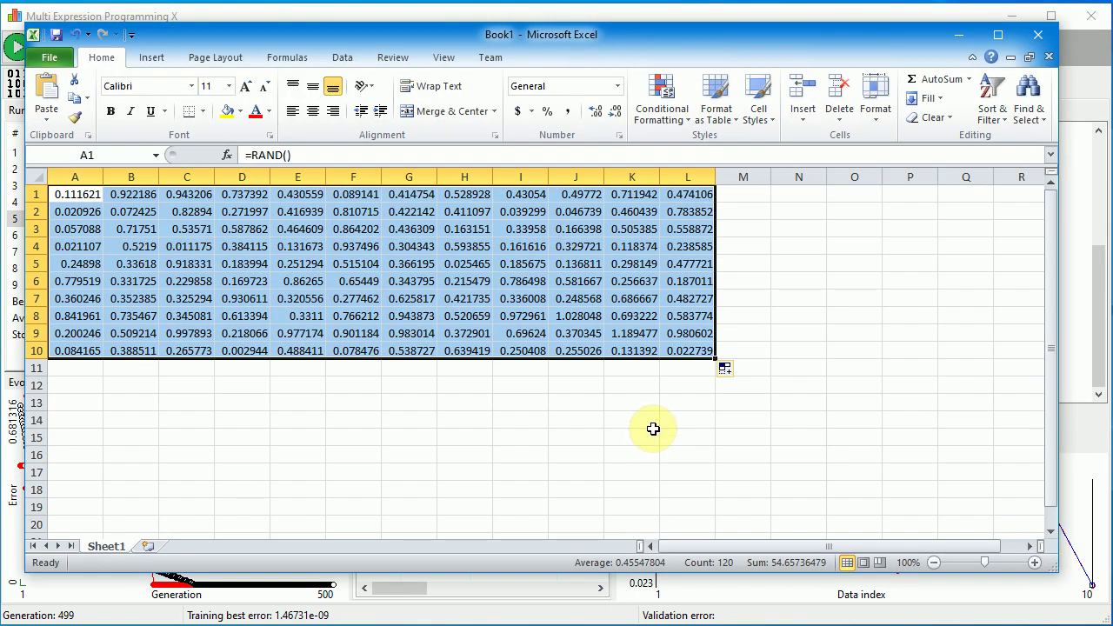
# In the Excel workbook Book1, insert a new VBA module and paste the copied mepx function into it.
pyautogui.click(629, 449)
pyautogui.click(242, 384)
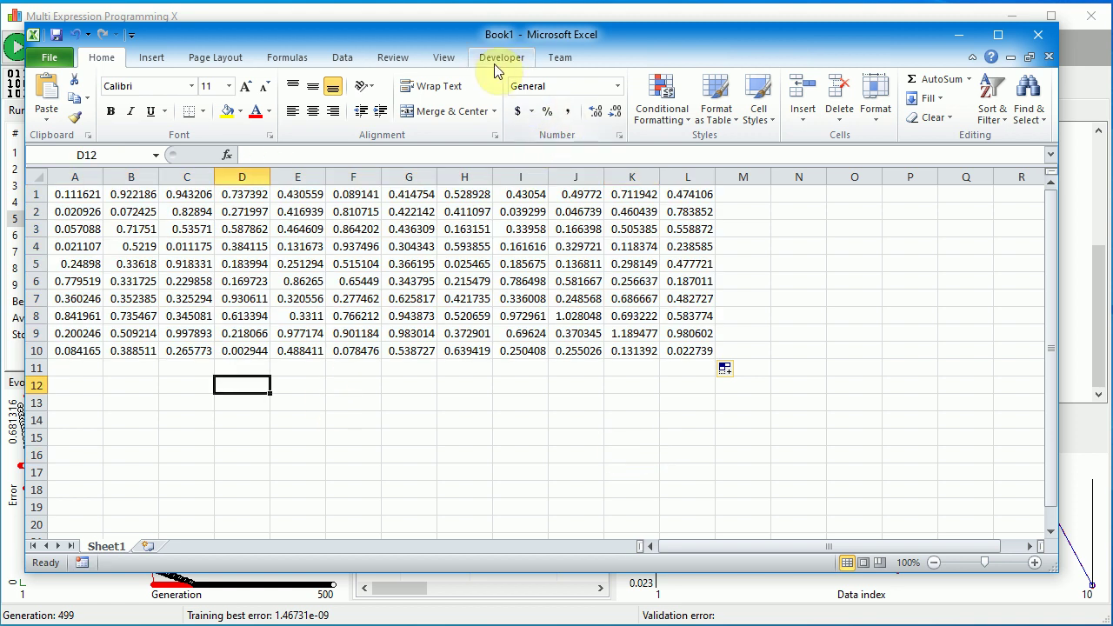
pyautogui.click(502, 57)
pyautogui.click(48, 94)
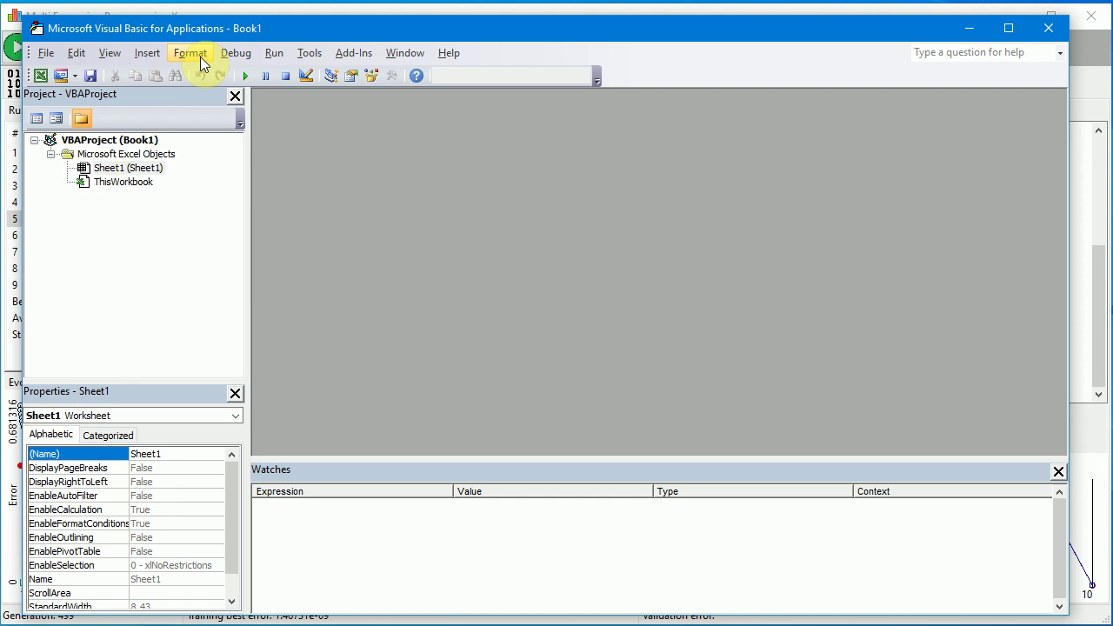
pyautogui.click(148, 54)
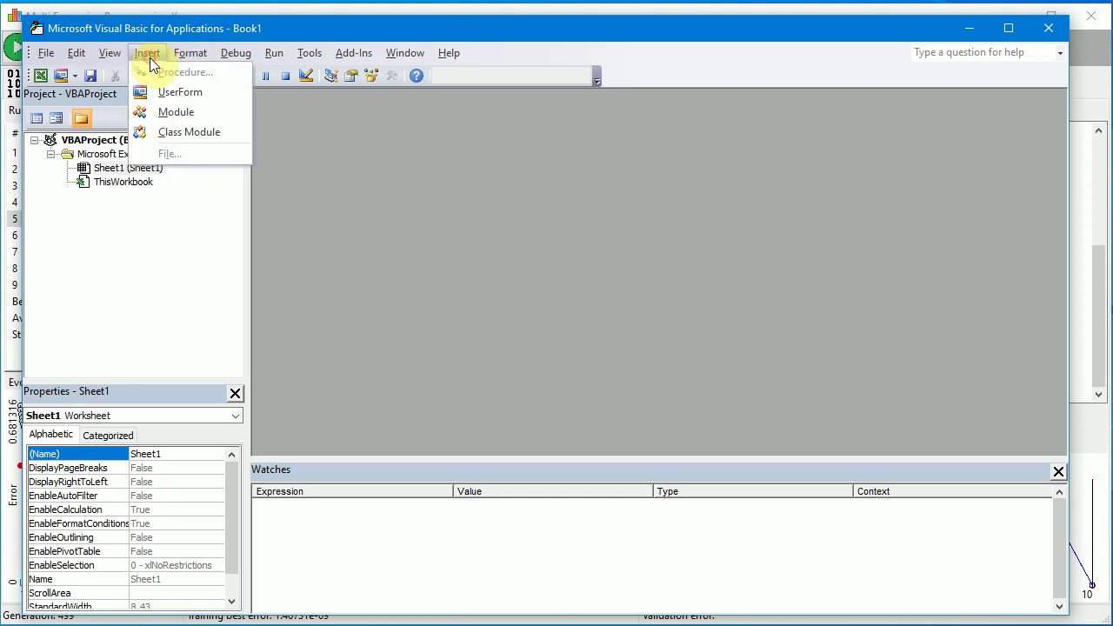
pyautogui.click(179, 112)
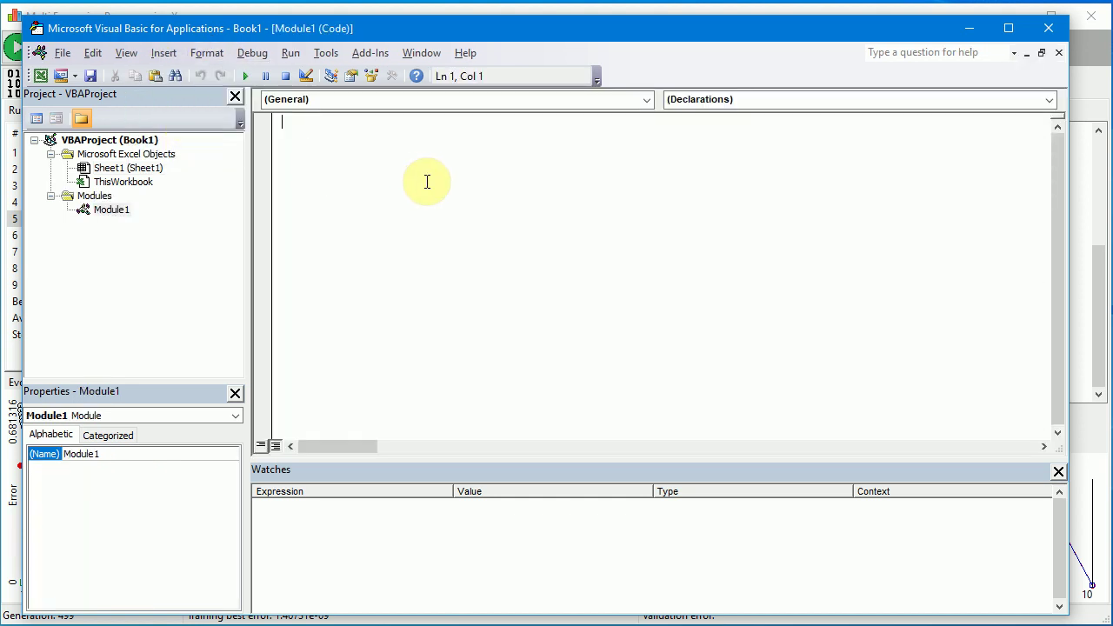
pyautogui.hotkey('ctrl', 'v')
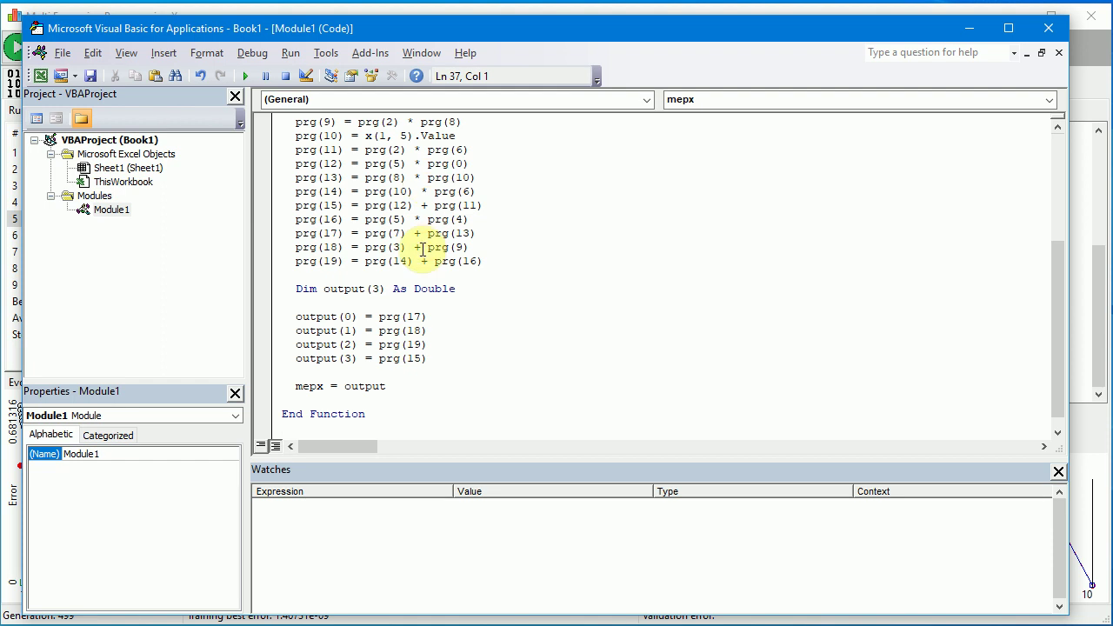
pyautogui.scroll(4, 439, 252)
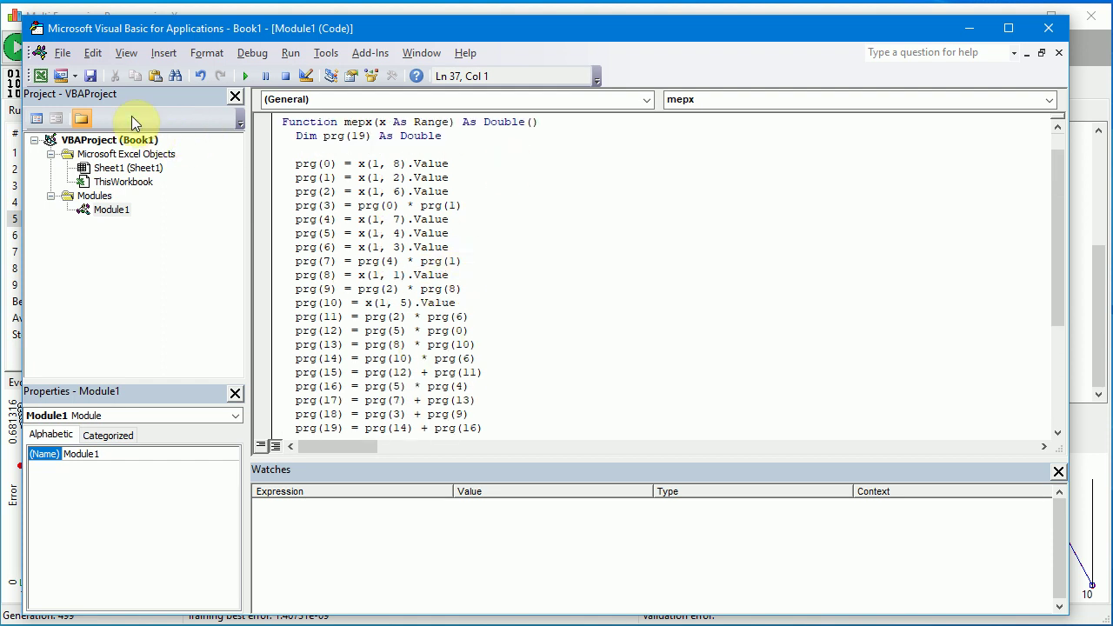
# Back in the Book1 worksheet, enter =mepx(A1:H1) as an array formula across M1:P1 and fill it down to row 10.
pyautogui.click(40, 76)
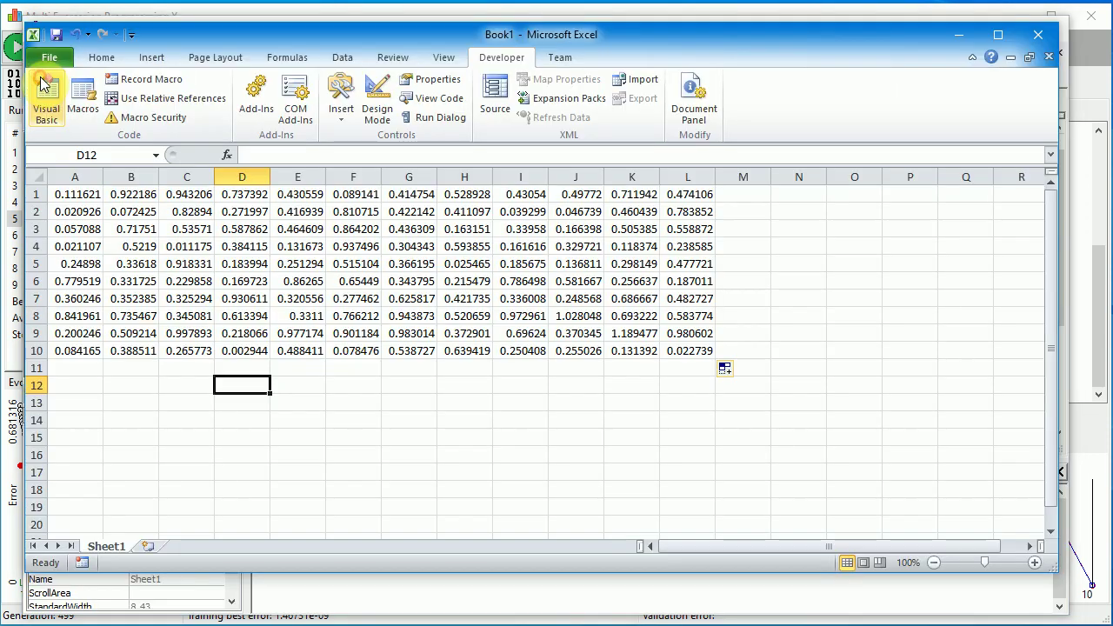
pyautogui.click(739, 200)
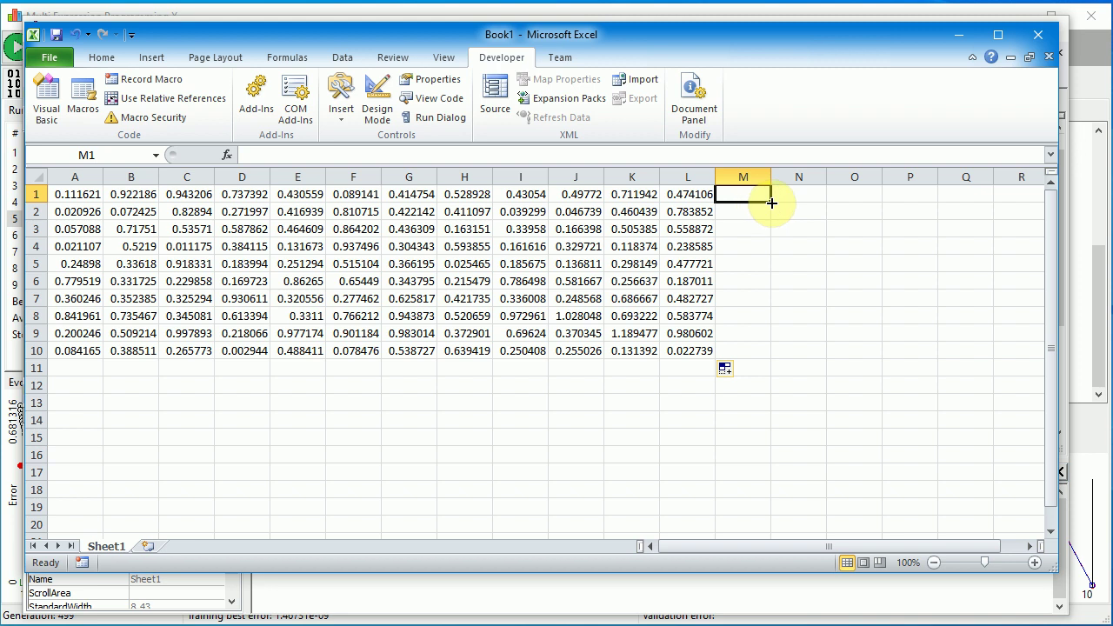
pyautogui.moveTo(771, 201); pyautogui.dragTo(913, 197)
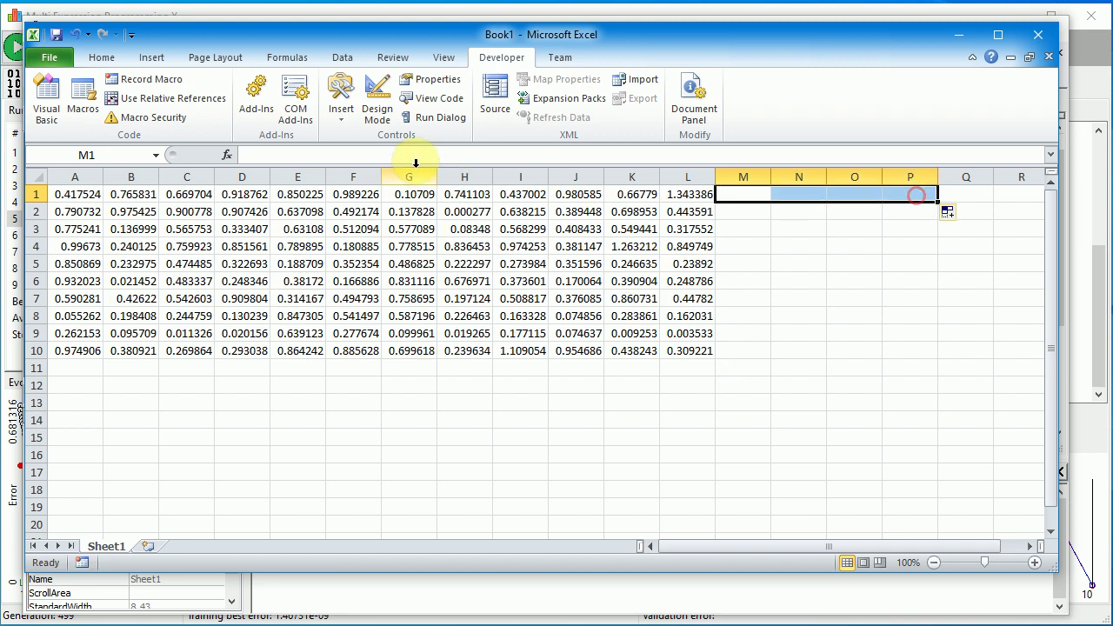
pyautogui.click(322, 153)
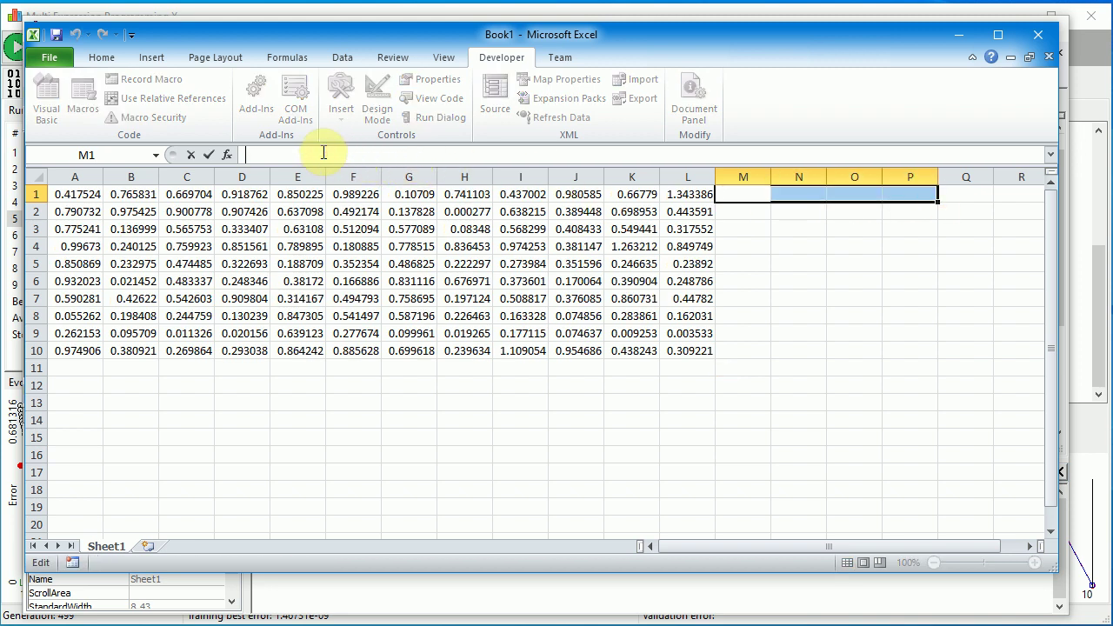
pyautogui.write('=me')
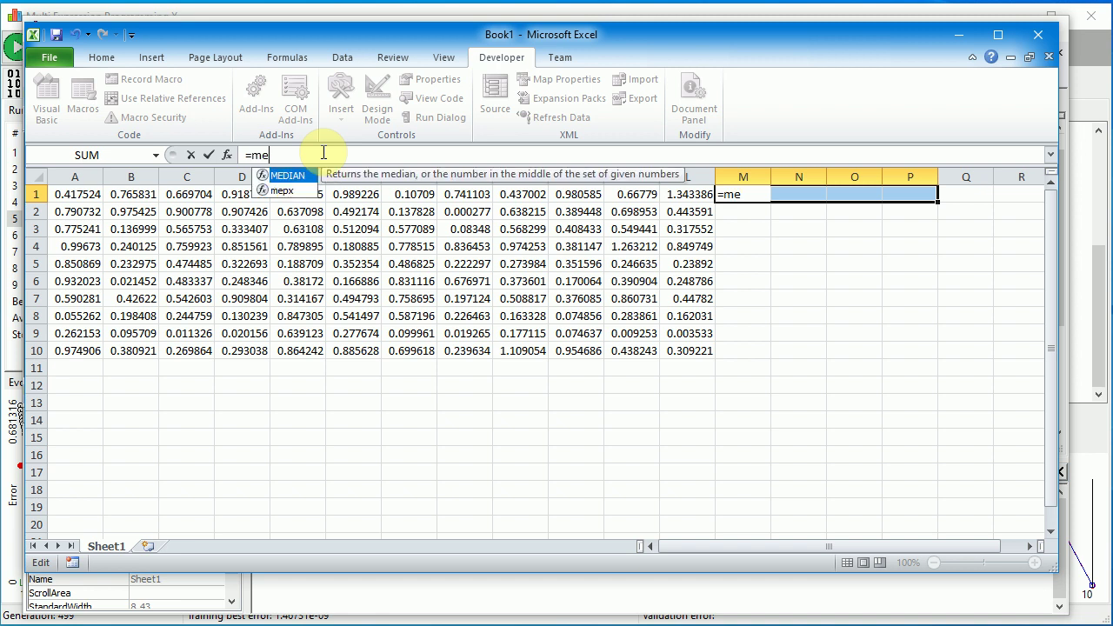
pyautogui.write('px(A1')
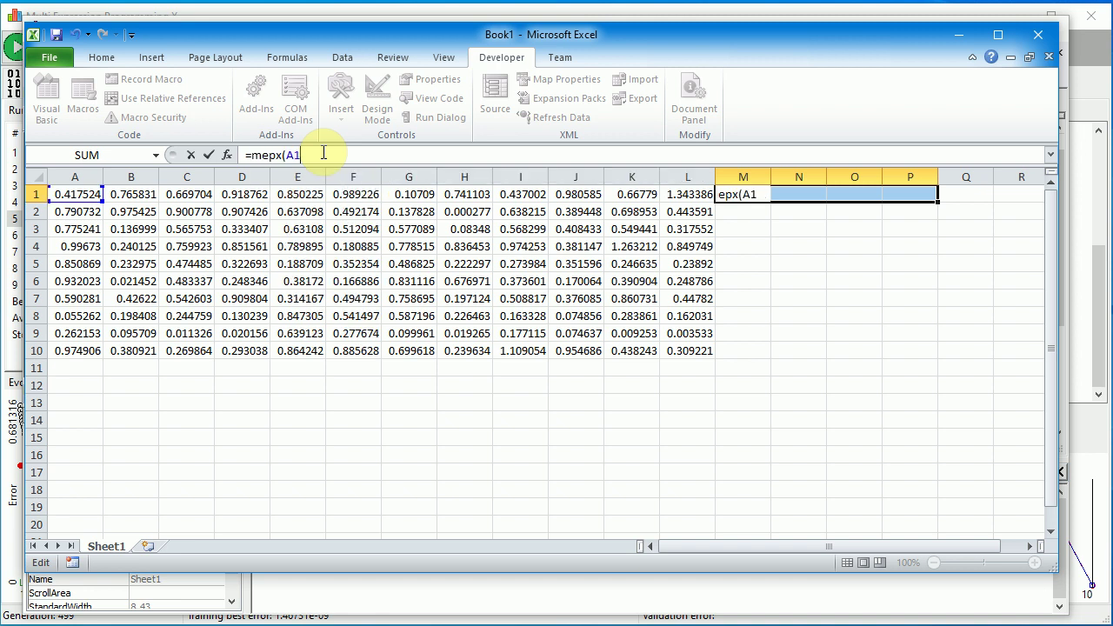
pyautogui.write(':H1')
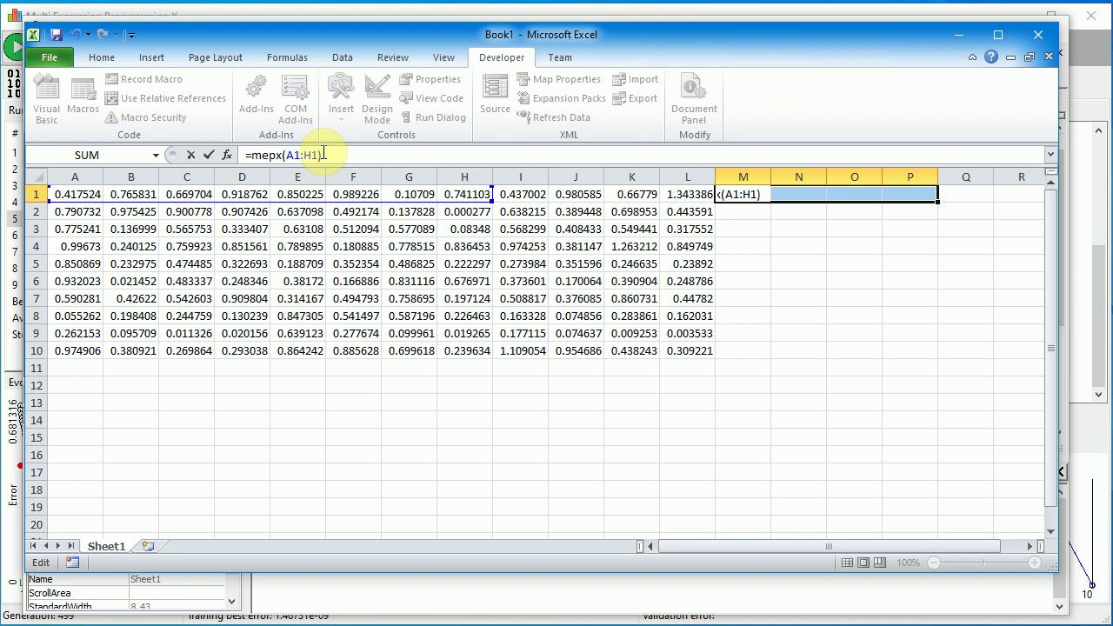
pyautogui.write(')')
pyautogui.hotkey('ctrl', 'shift', 'Return')
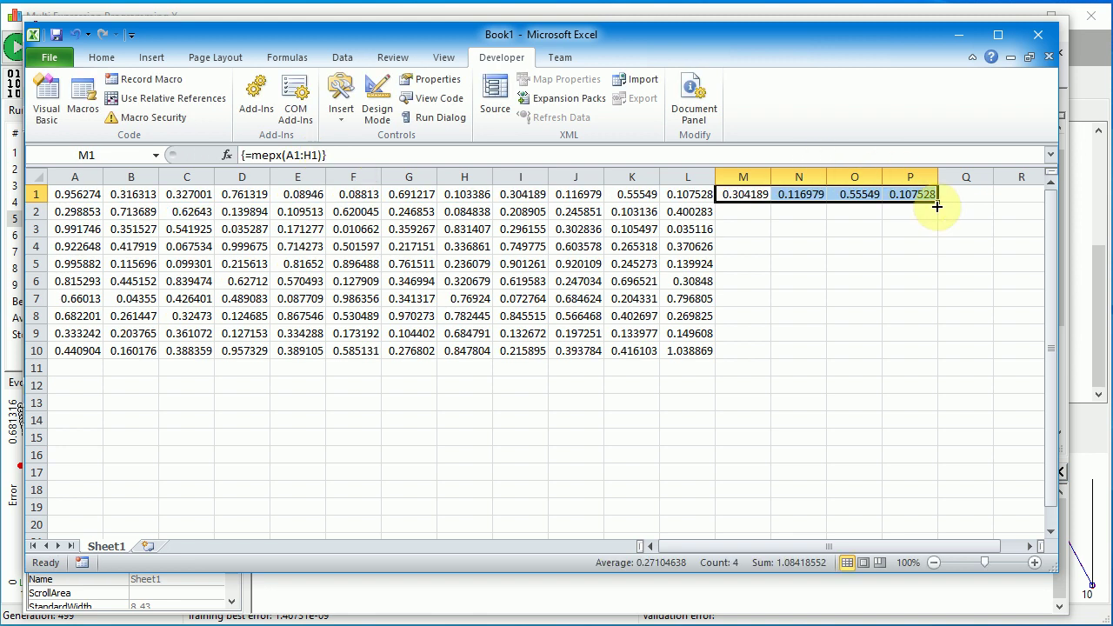
pyautogui.moveTo(936, 205); pyautogui.dragTo(920, 354)
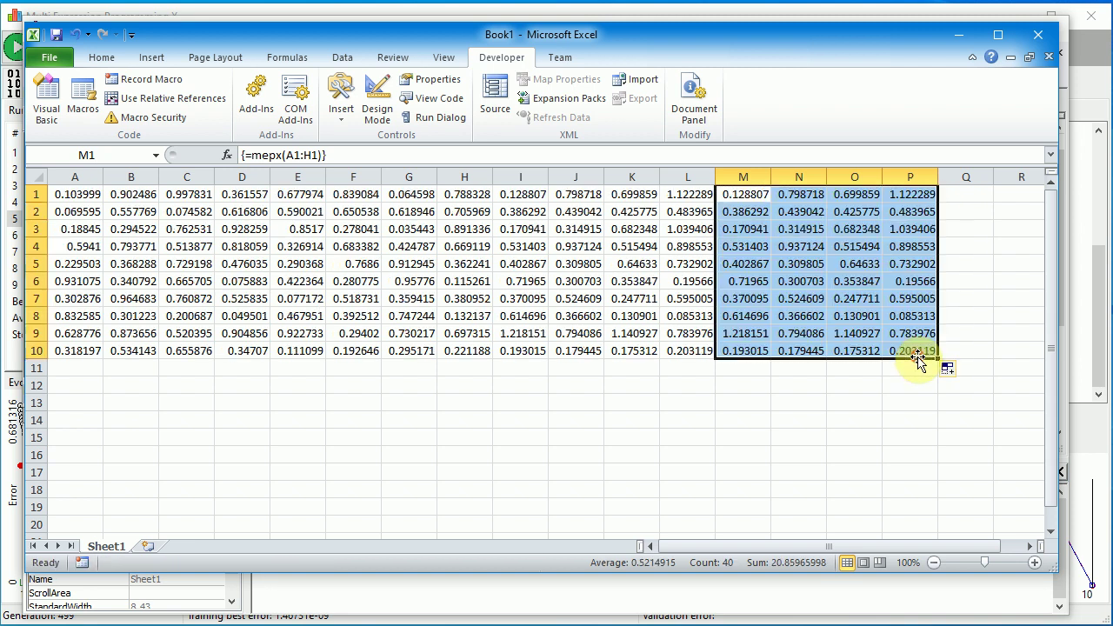
# Compare the mepx outputs in M1 to P1 with the corresponding target cells I1 to L1.
pyautogui.click(723, 201)
pyautogui.click(518, 194)
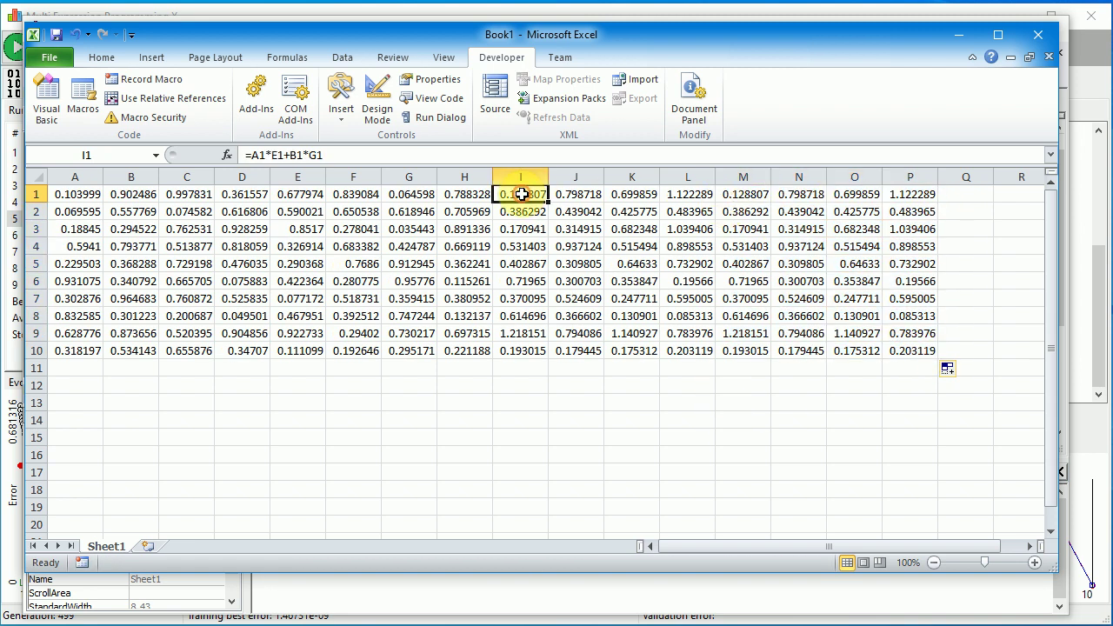
pyautogui.click(568, 193)
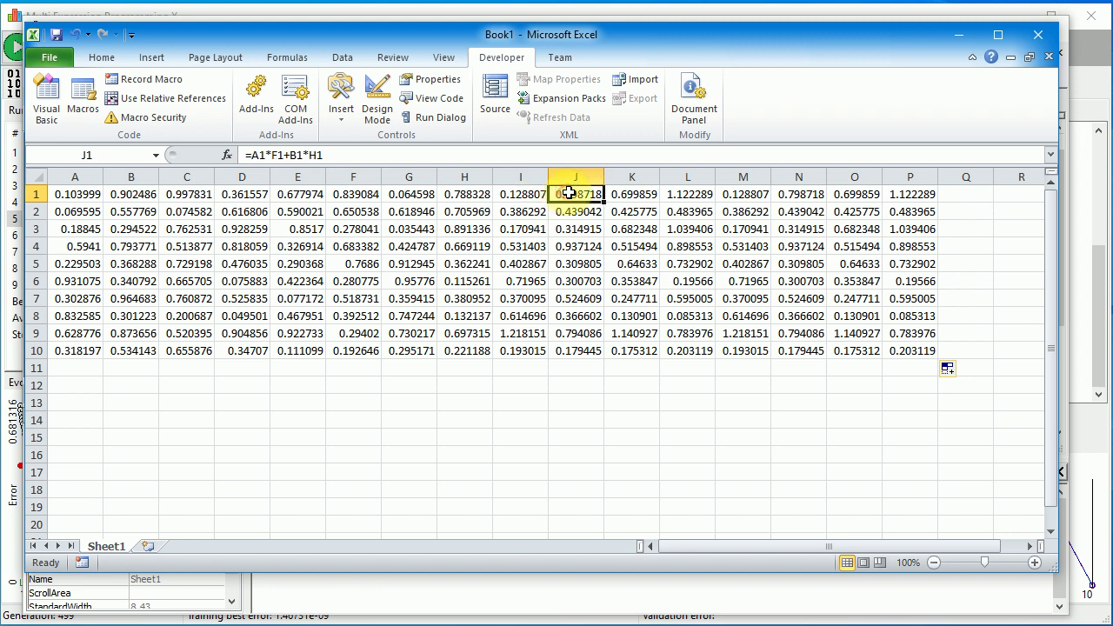
pyautogui.click(805, 193)
pyautogui.click(643, 193)
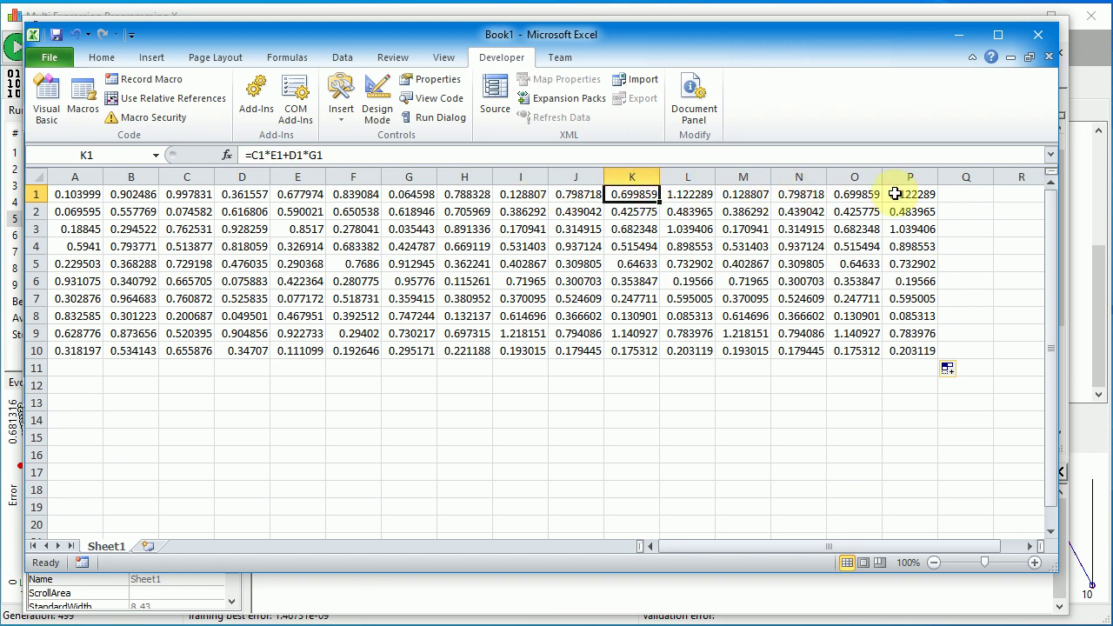
pyautogui.click(856, 194)
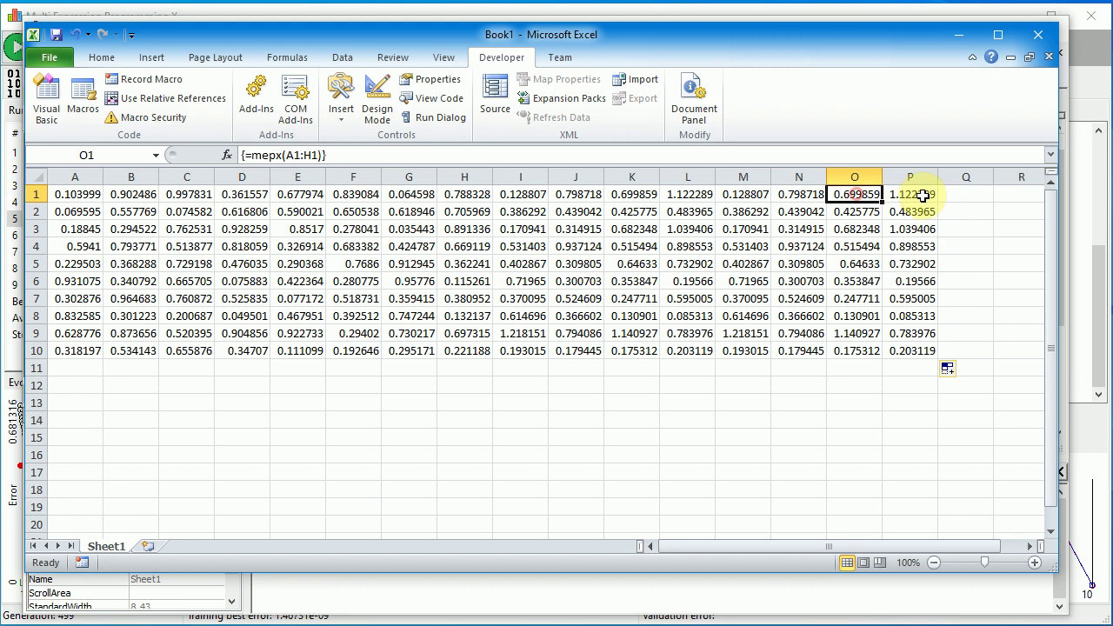
pyautogui.click(923, 196)
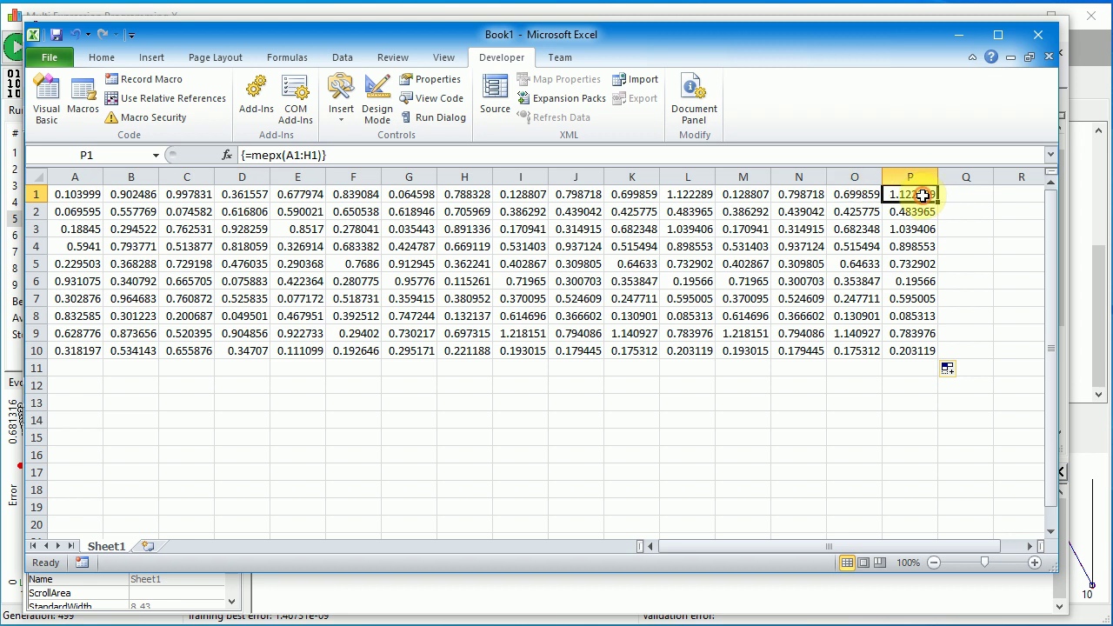
pyautogui.click(697, 193)
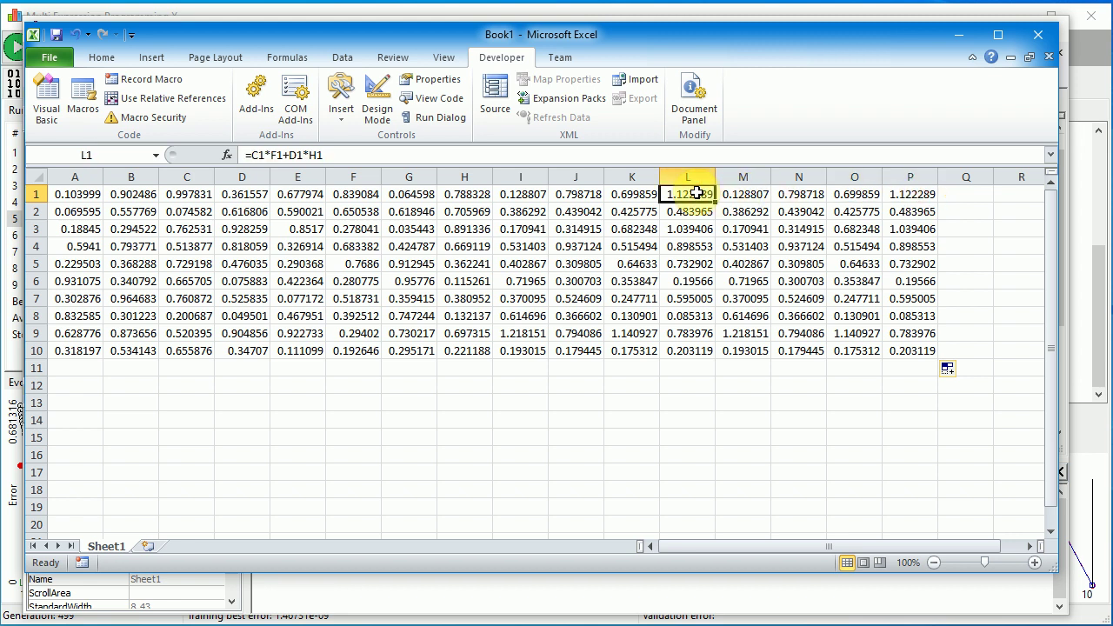